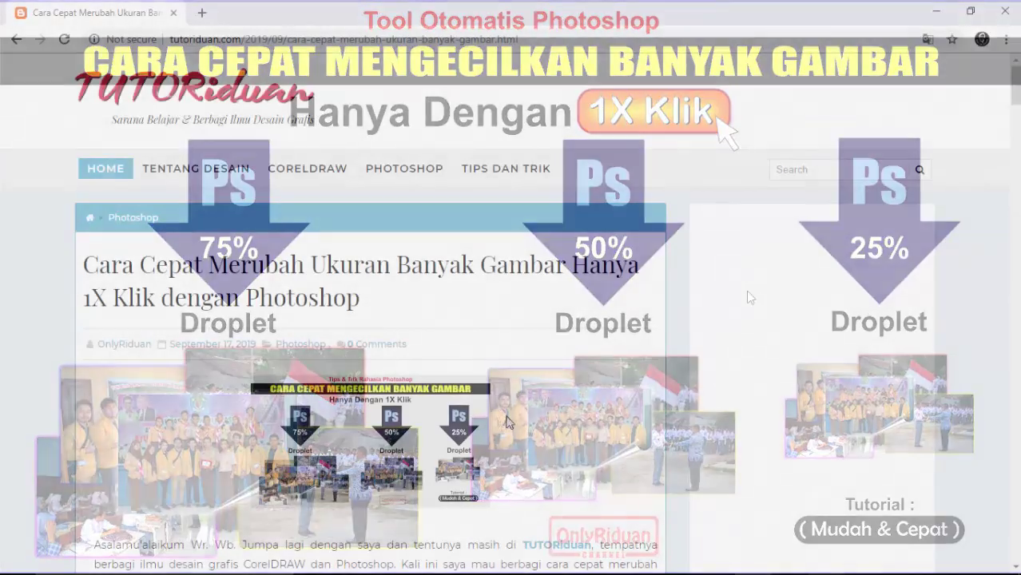
# Scroll through the article's Action and Droplet sections to the end of the post.
pyautogui.scroll(-4, 509, 359)
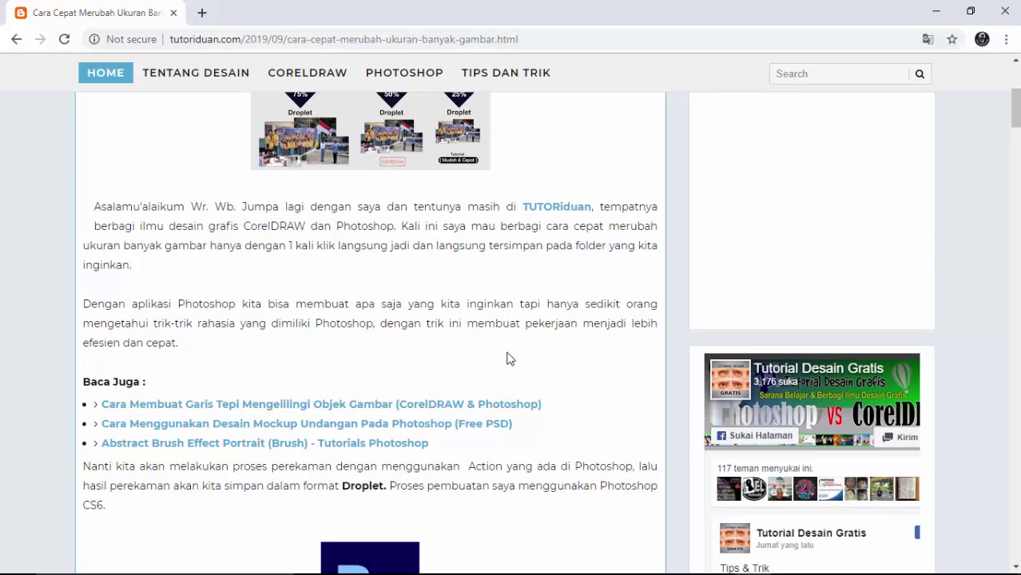
pyautogui.scroll(-4, 508, 358)
pyautogui.scroll(-2, 509, 358)
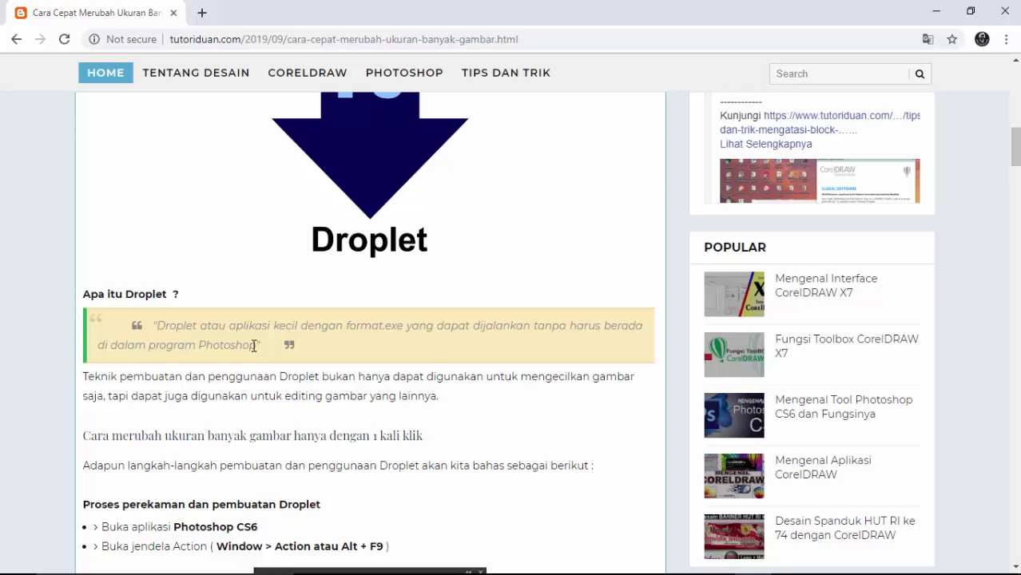
pyautogui.scroll(1, 463, 258)
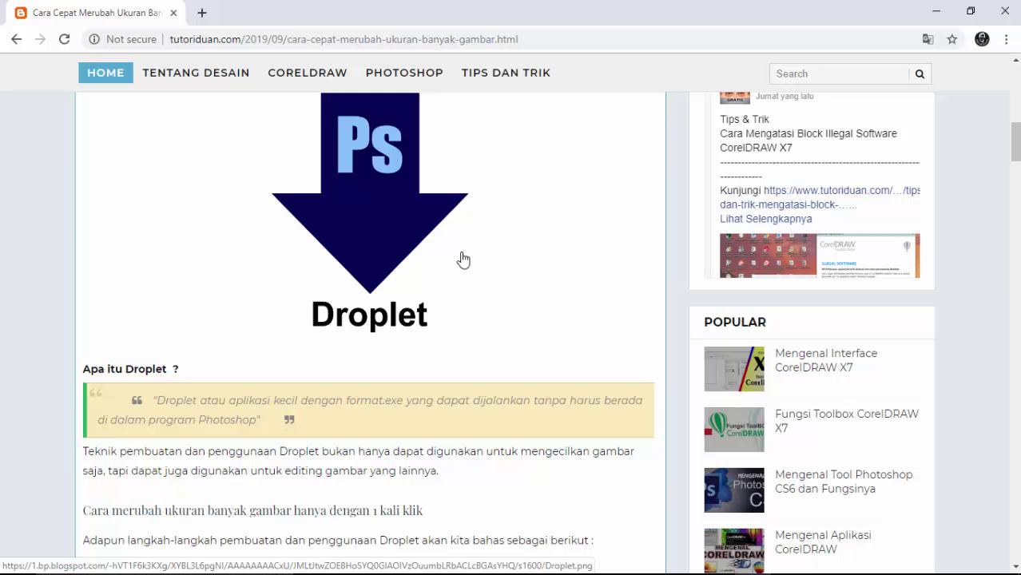
pyautogui.scroll(-4, 462, 258)
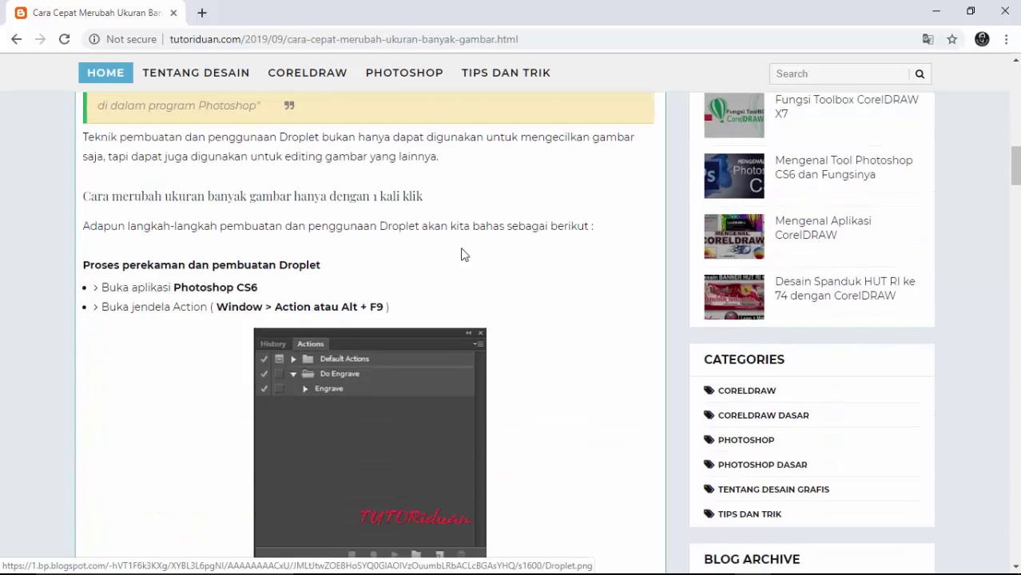
pyautogui.scroll(-3, 463, 258)
pyautogui.scroll(-2, 462, 252)
pyautogui.scroll(-3, 462, 253)
pyautogui.scroll(-4, 462, 252)
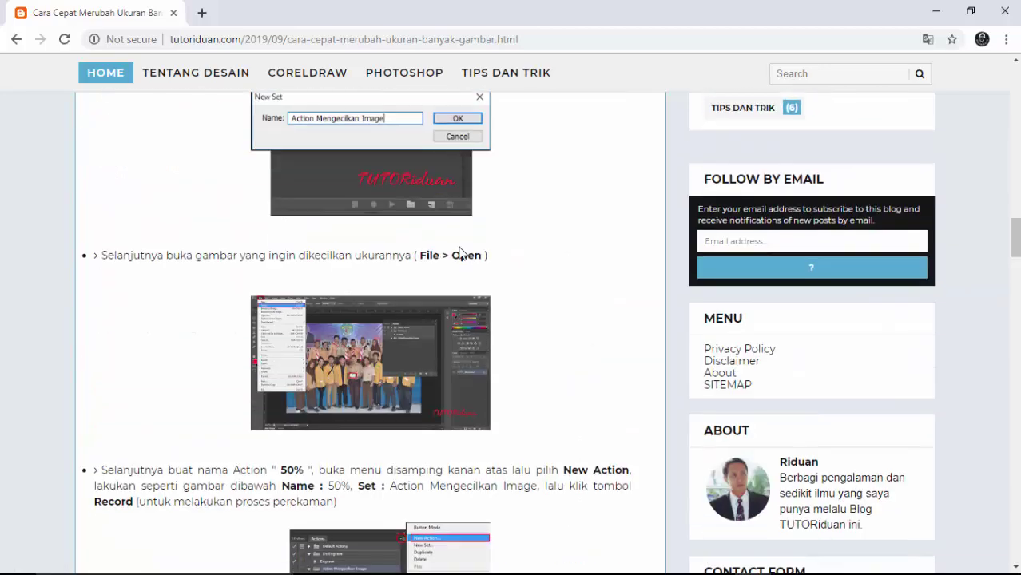
pyautogui.scroll(-5, 462, 252)
pyautogui.scroll(-3, 460, 254)
pyautogui.scroll(-2, 460, 256)
pyautogui.scroll(-3, 459, 254)
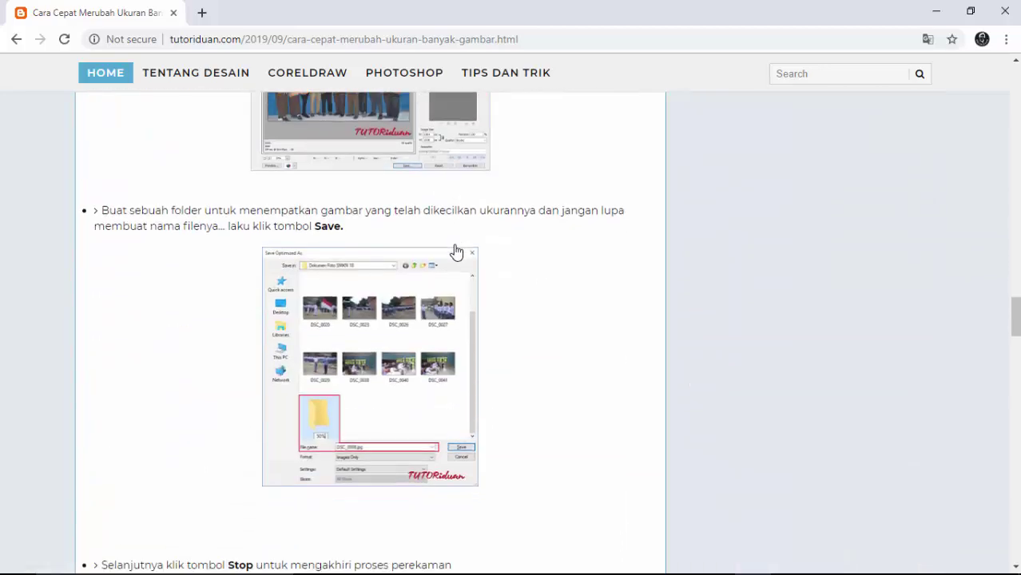
pyautogui.scroll(-4, 452, 249)
pyautogui.scroll(-4, 452, 247)
pyautogui.scroll(-3, 452, 240)
pyautogui.scroll(-1, 450, 241)
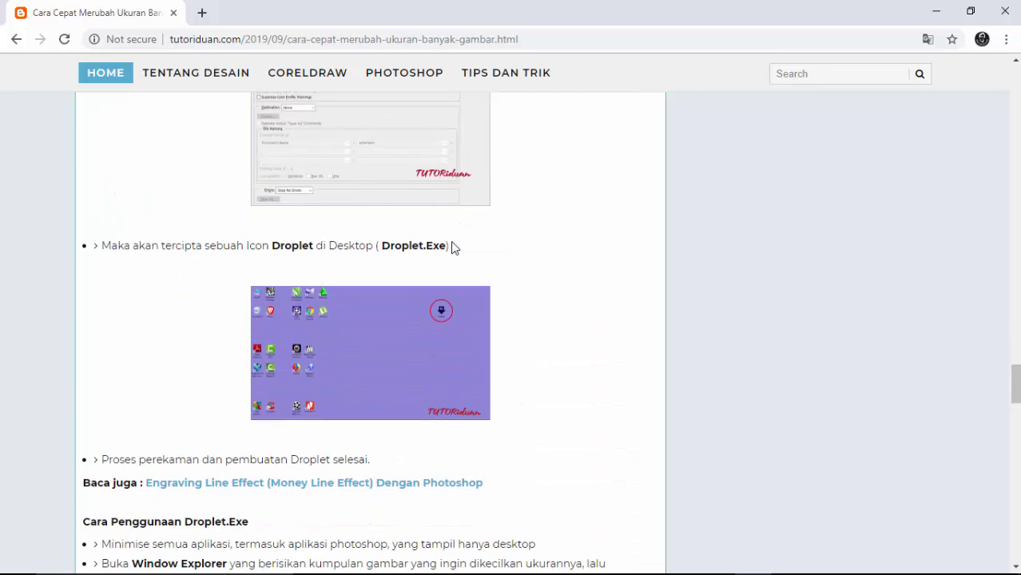
pyautogui.scroll(-2, 450, 242)
pyautogui.scroll(-1, 450, 242)
pyautogui.scroll(-4, 450, 242)
pyautogui.scroll(-3, 450, 242)
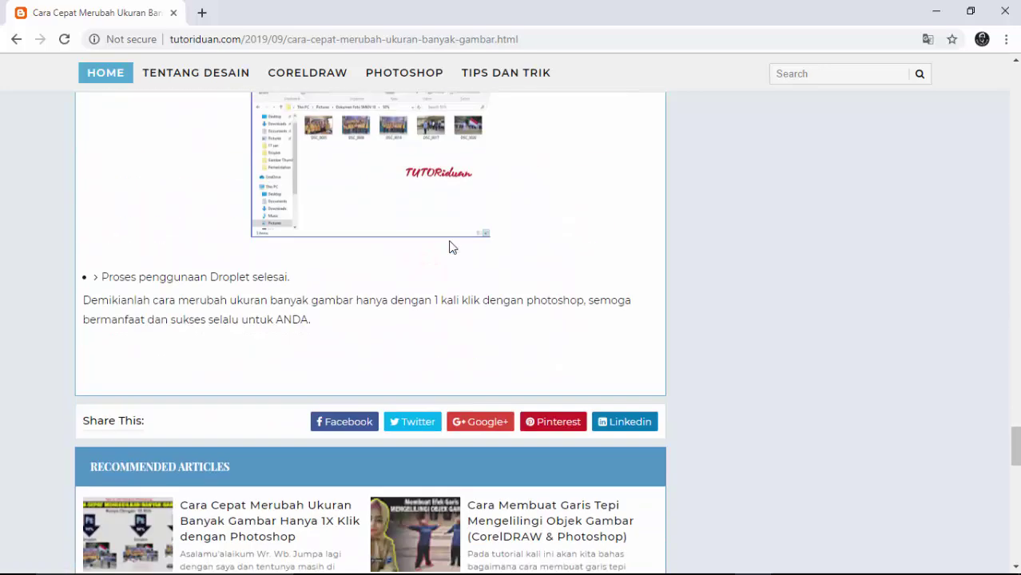
pyautogui.scroll(-4, 449, 241)
pyautogui.scroll(4, 448, 244)
pyautogui.scroll(2, 451, 249)
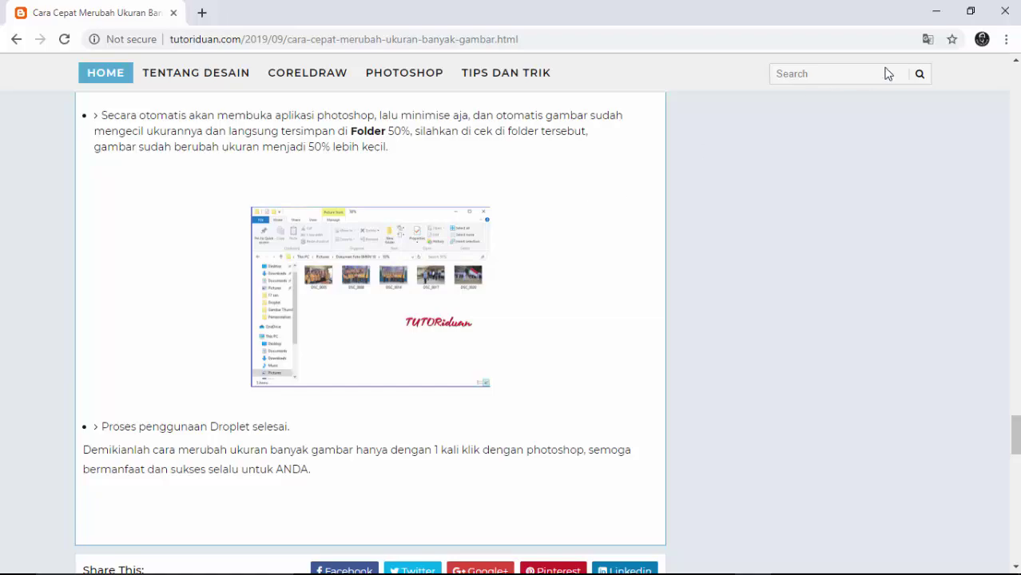
# Minimize the Chrome window showing the article.
pyautogui.click(936, 13)
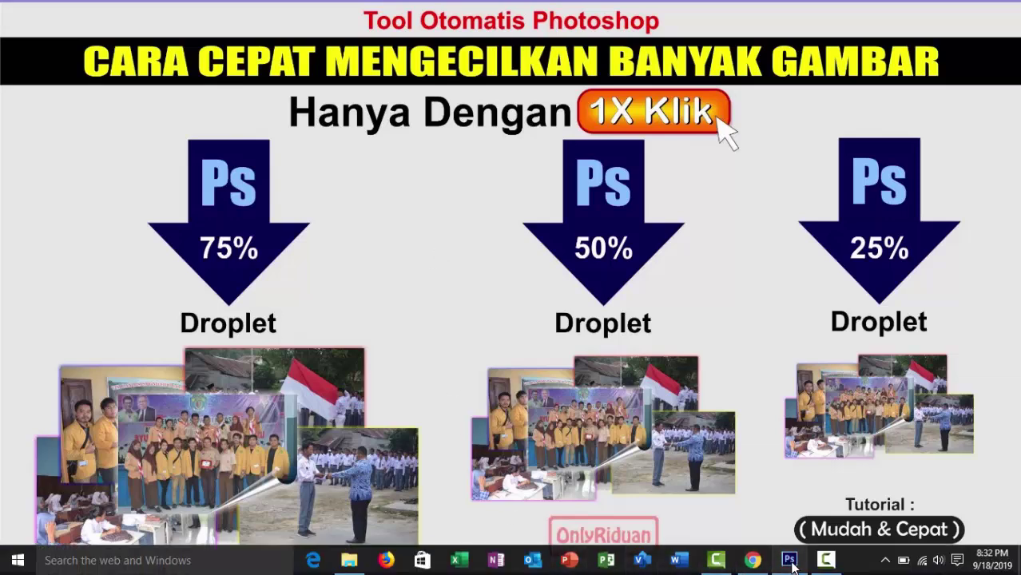
# Bring Photoshop forward, show the Actions panel via Window > Actions, and move it to the upper right.
pyautogui.click(790, 561)
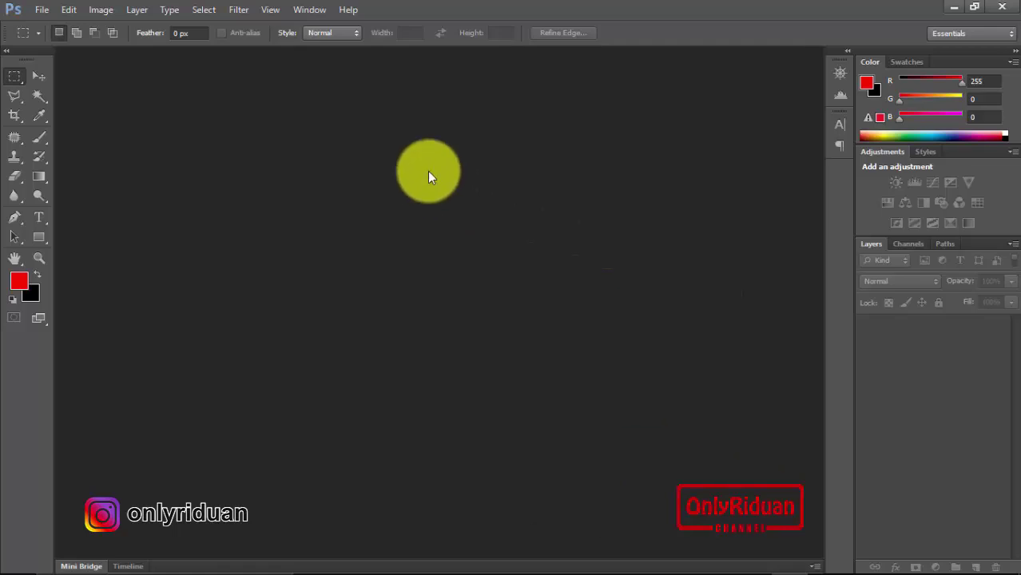
pyautogui.click(309, 9)
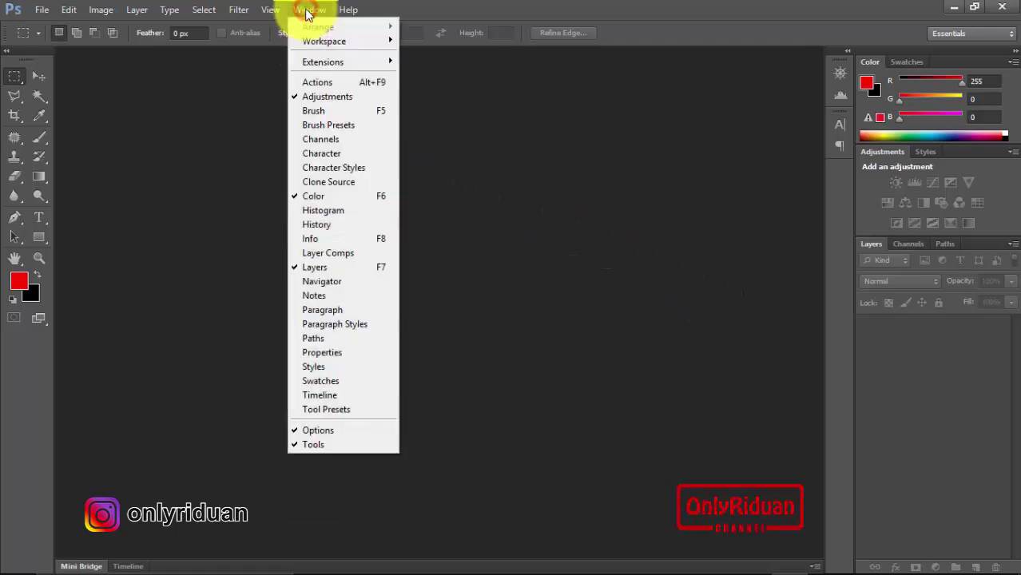
pyautogui.click(317, 83)
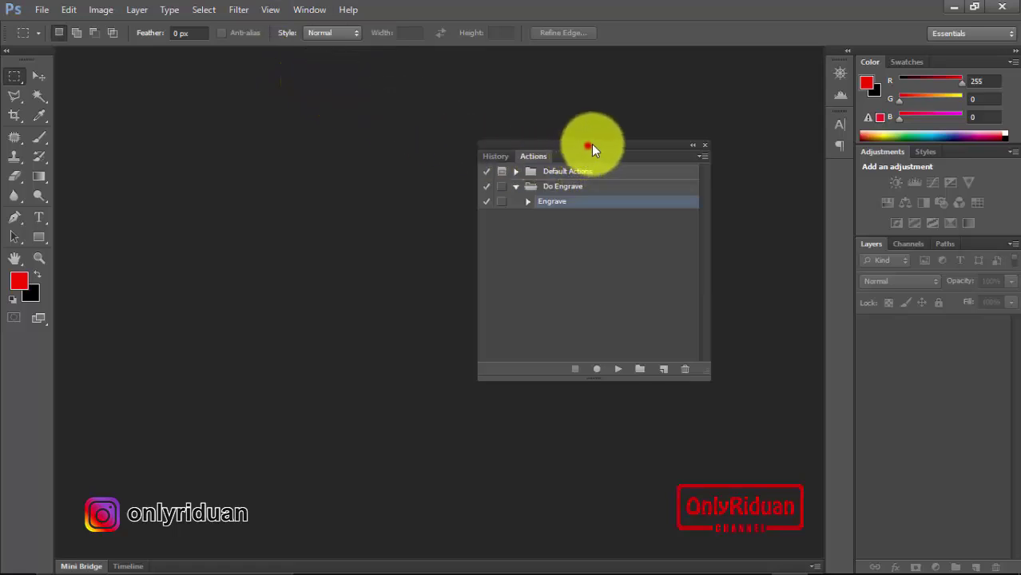
pyautogui.moveTo(587, 146)
pyautogui.mouseDown()
pyautogui.moveTo(670, 98)
pyautogui.moveTo(684, 75)
pyautogui.mouseUp()
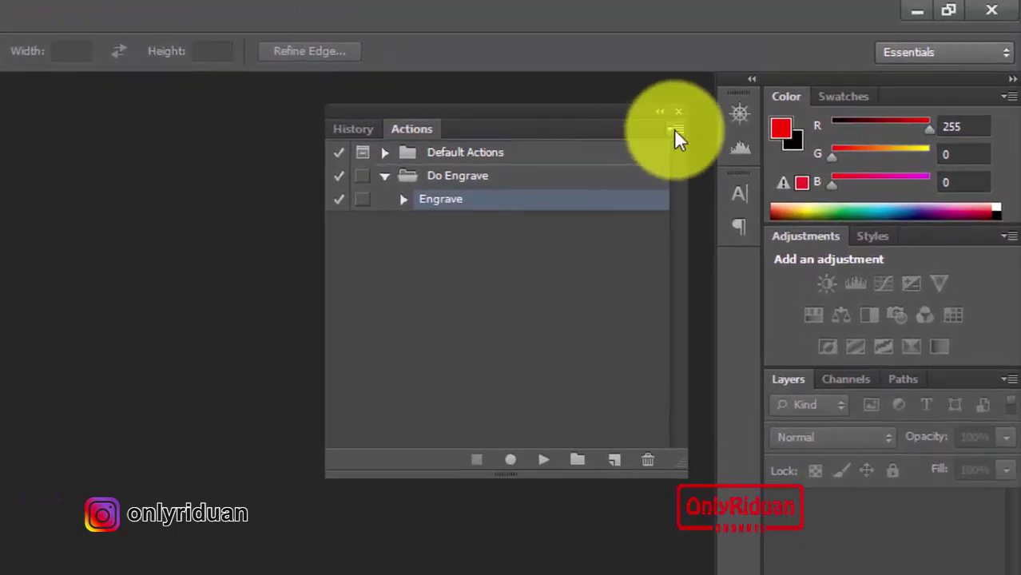
# Create a new, empty action set named 'Action Mengecilkan Image'.
pyautogui.click(674, 130)
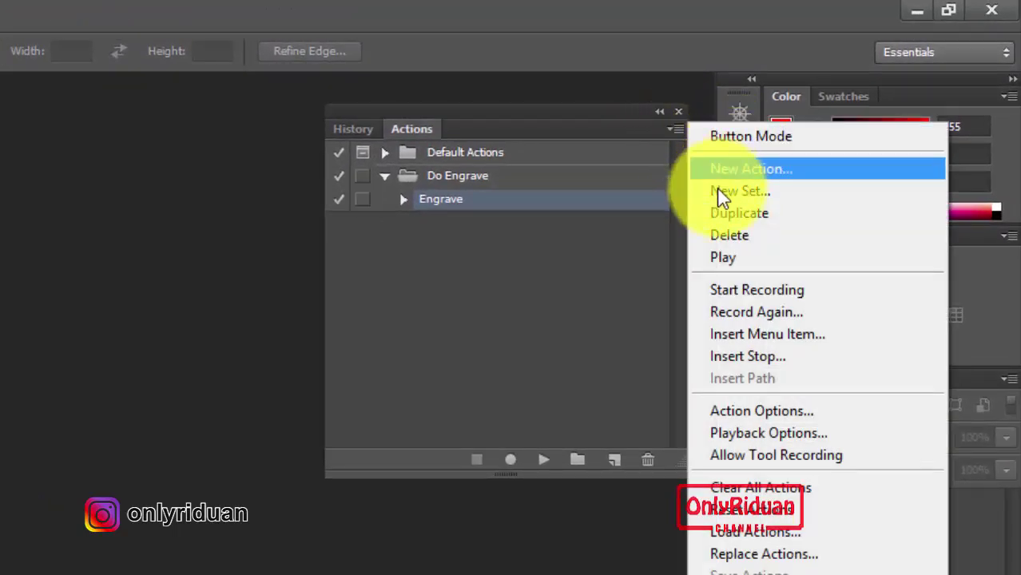
pyautogui.click(747, 193)
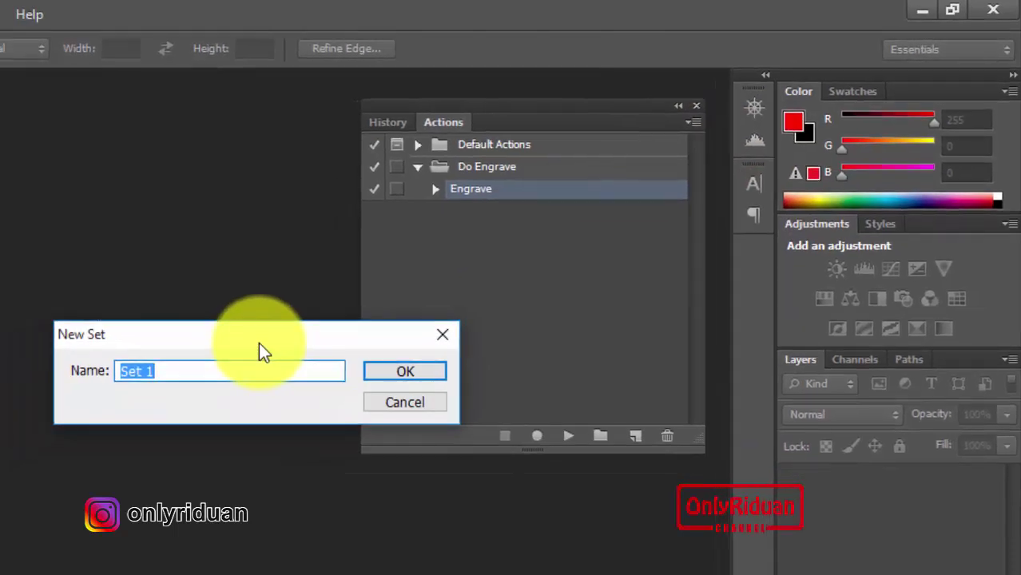
pyautogui.write('Act')
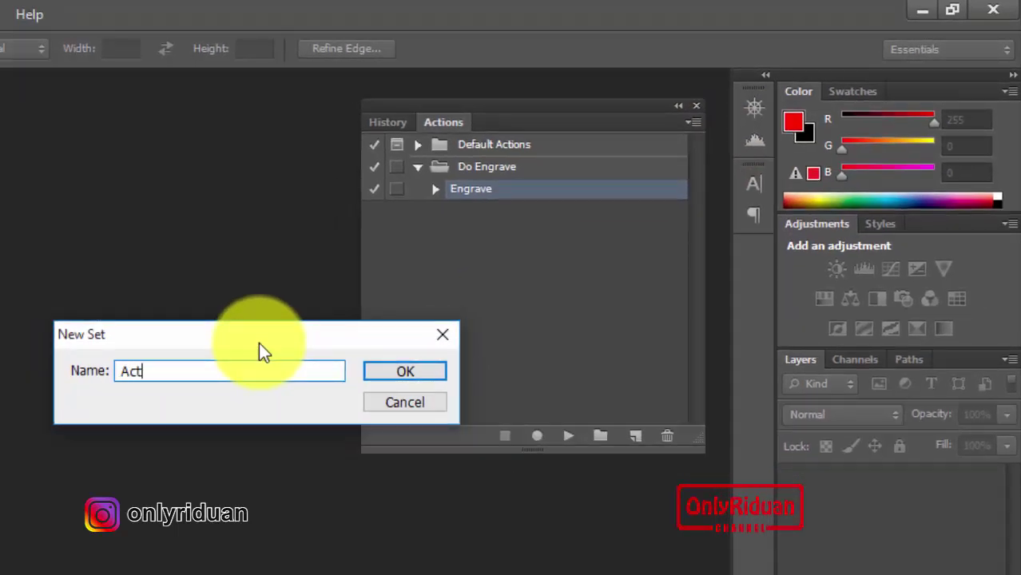
pyautogui.write('ion ')
pyautogui.write('Menge')
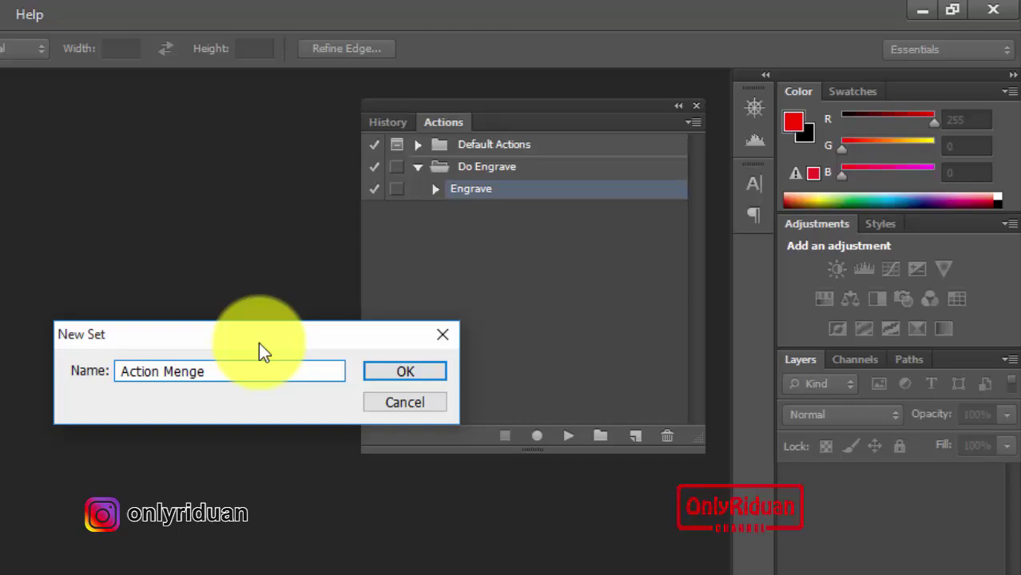
pyautogui.write('cil')
pyautogui.write('kan ')
pyautogui.write('Image')
pyautogui.click(397, 369)
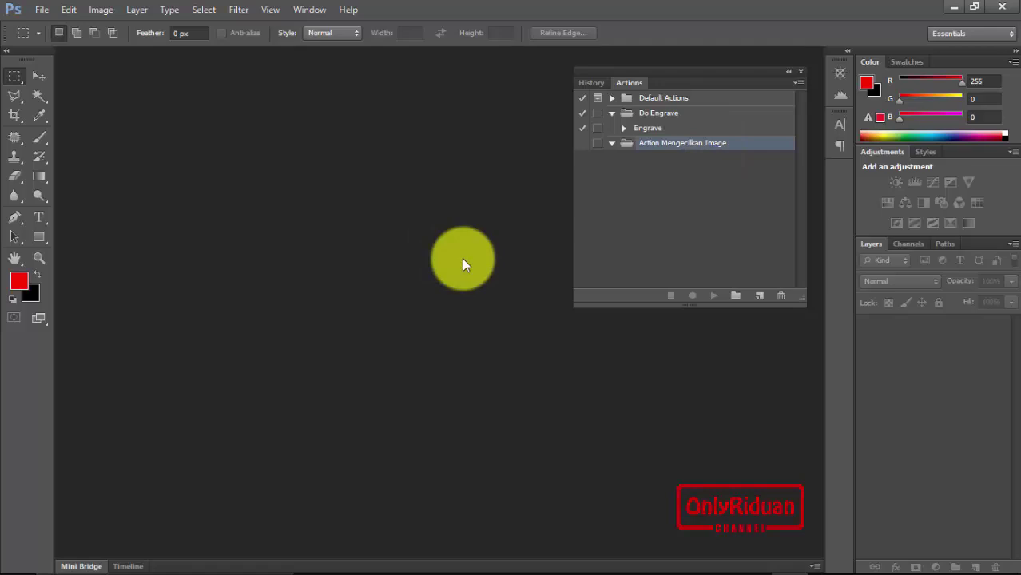
# Open DSC_0005.JPG from the Dokumen Foto SMKN 18 folder.
pyautogui.click(42, 10)
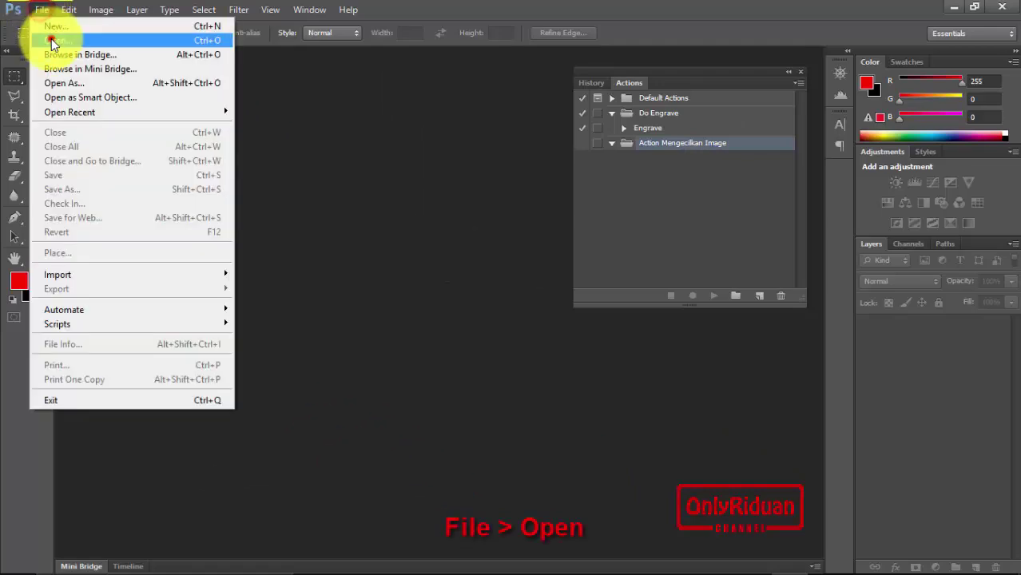
pyautogui.click(53, 40)
pyautogui.click(413, 184)
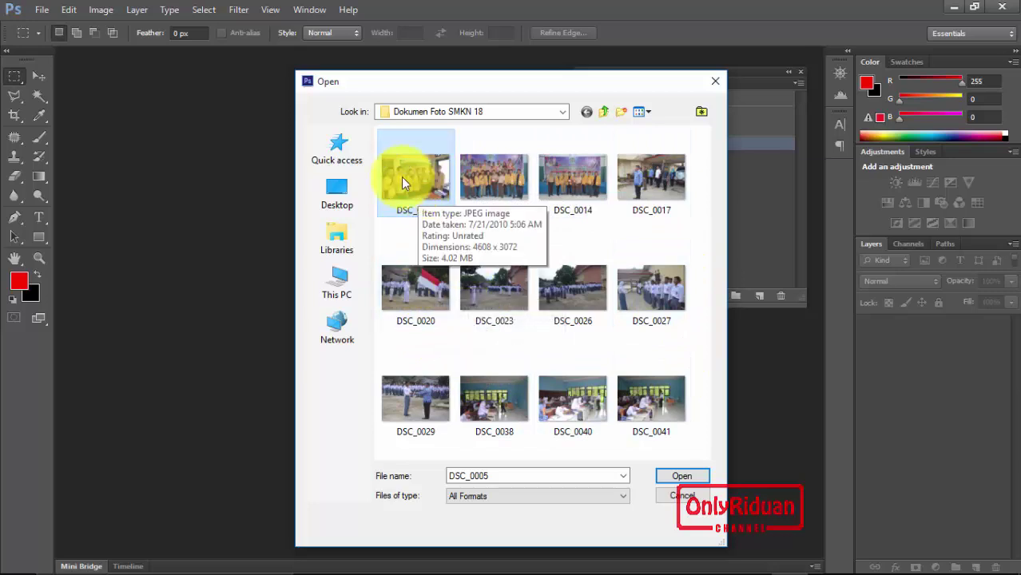
pyautogui.moveTo(414, 177)
pyautogui.click(690, 479)
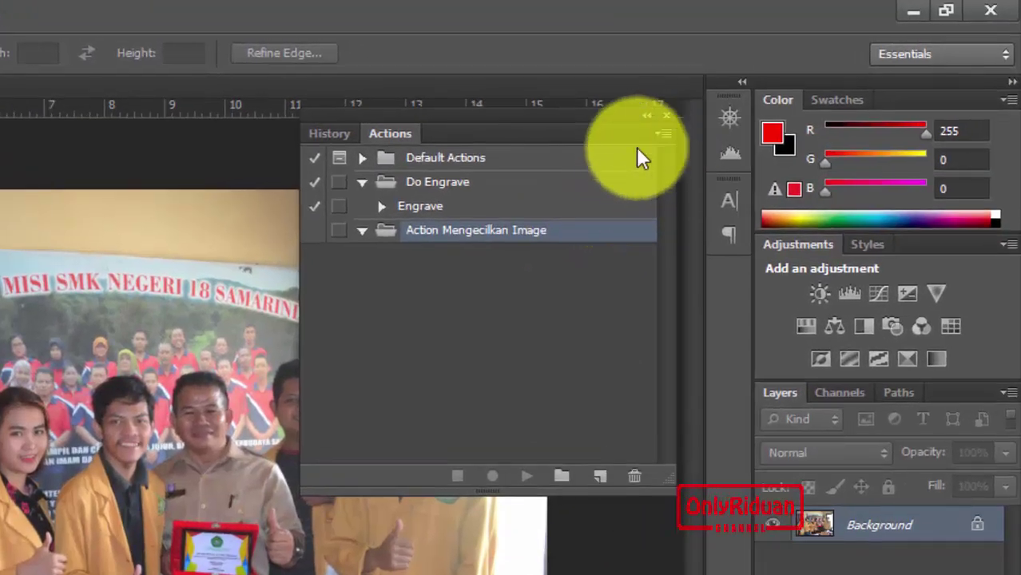
# Add an action named '50%' to the Action Mengecilkan Image set and start recording.
pyautogui.click(660, 133)
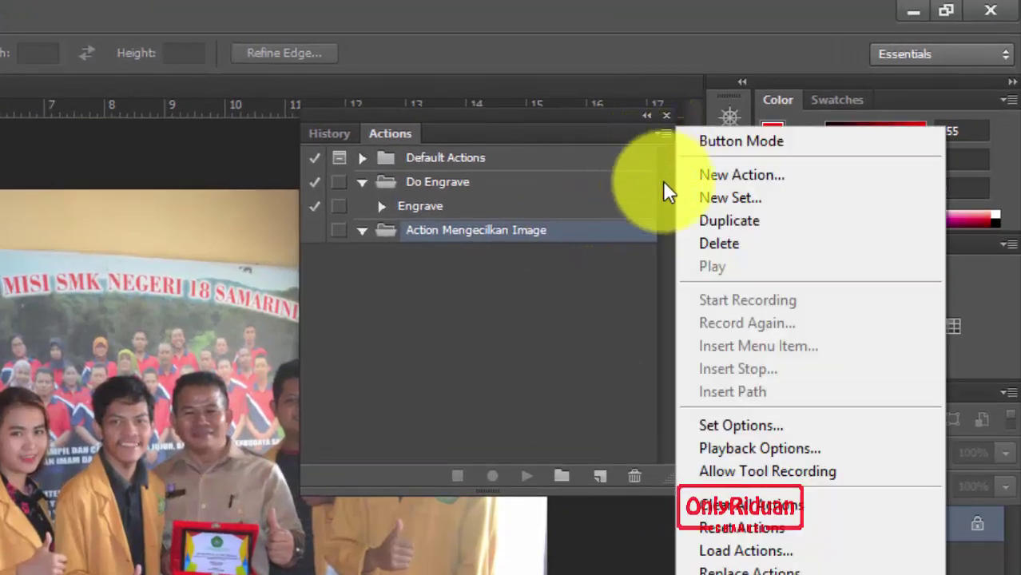
pyautogui.click(725, 176)
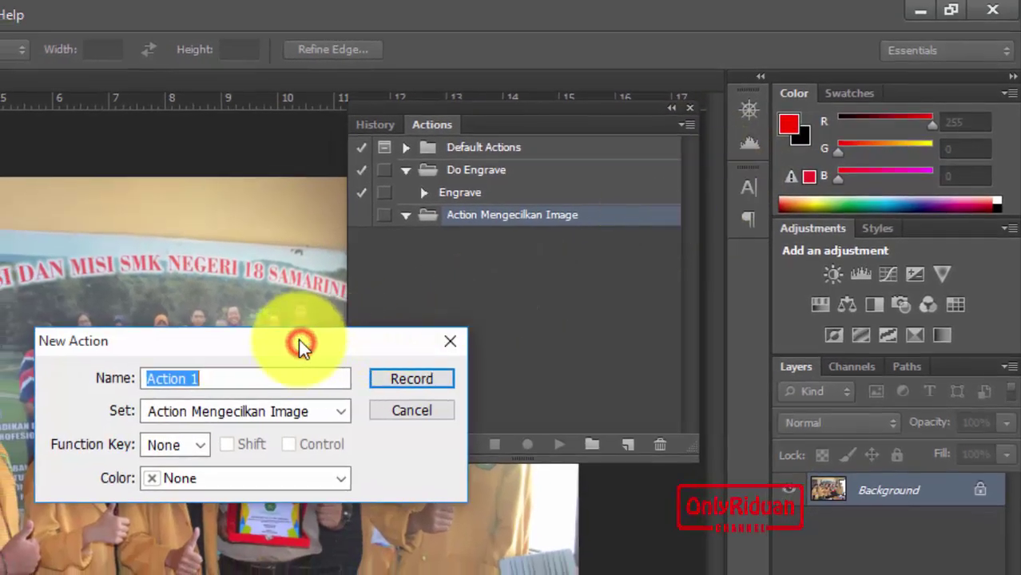
pyautogui.moveTo(228, 375); pyautogui.dragTo(138, 377)
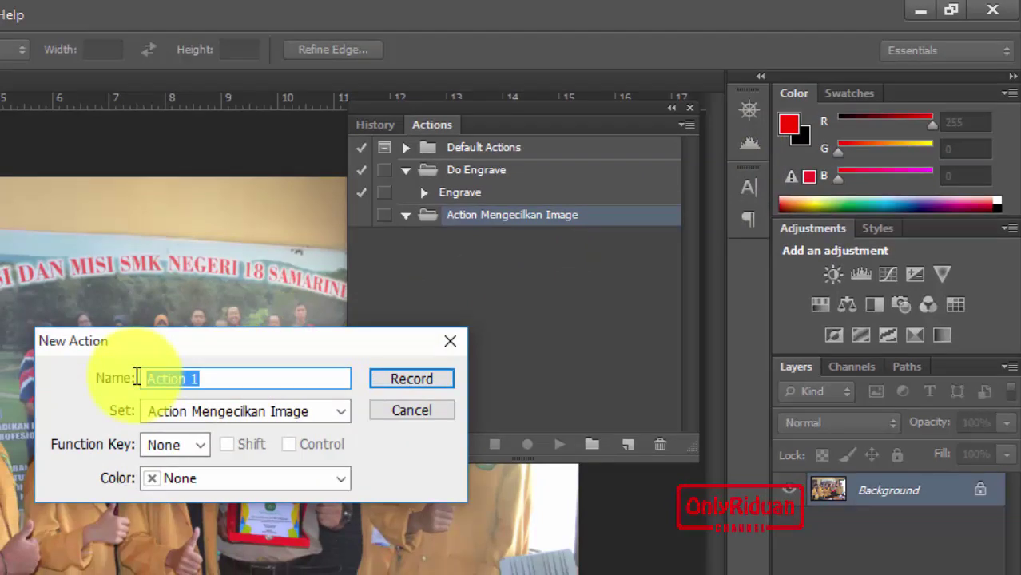
pyautogui.write('50')
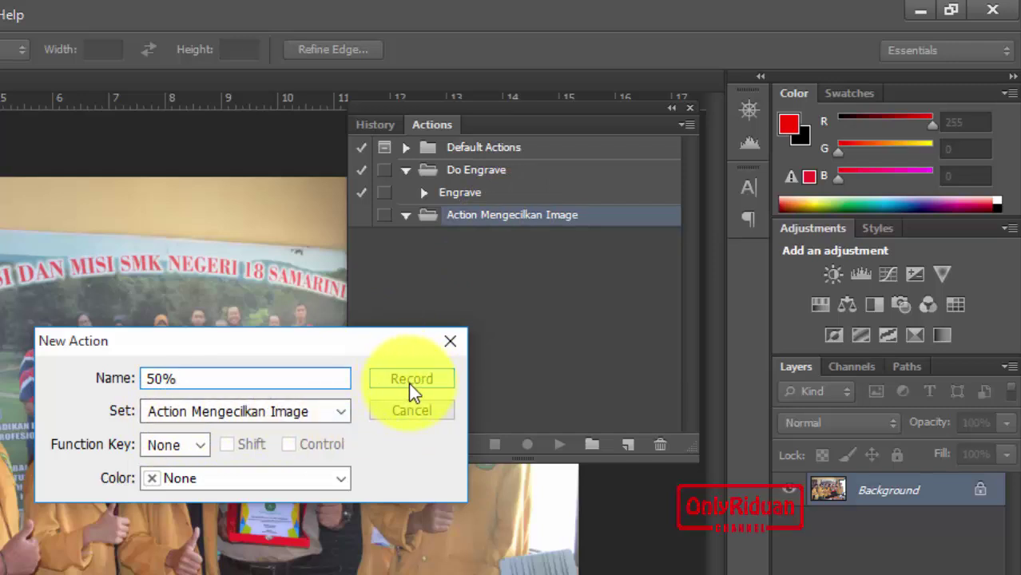
pyautogui.moveTo(306, 339); pyautogui.dragTo(243, 376)
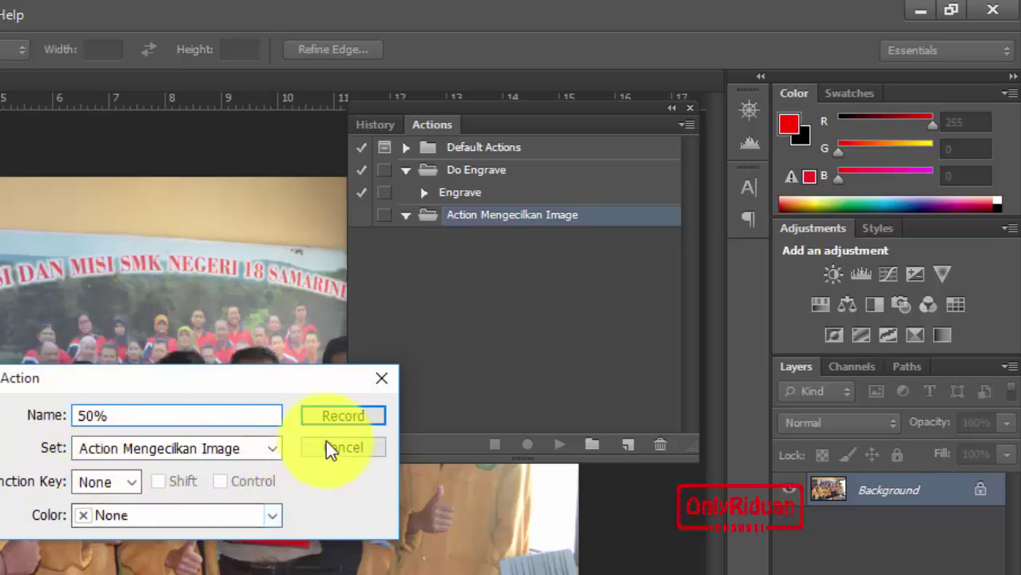
pyautogui.click(338, 414)
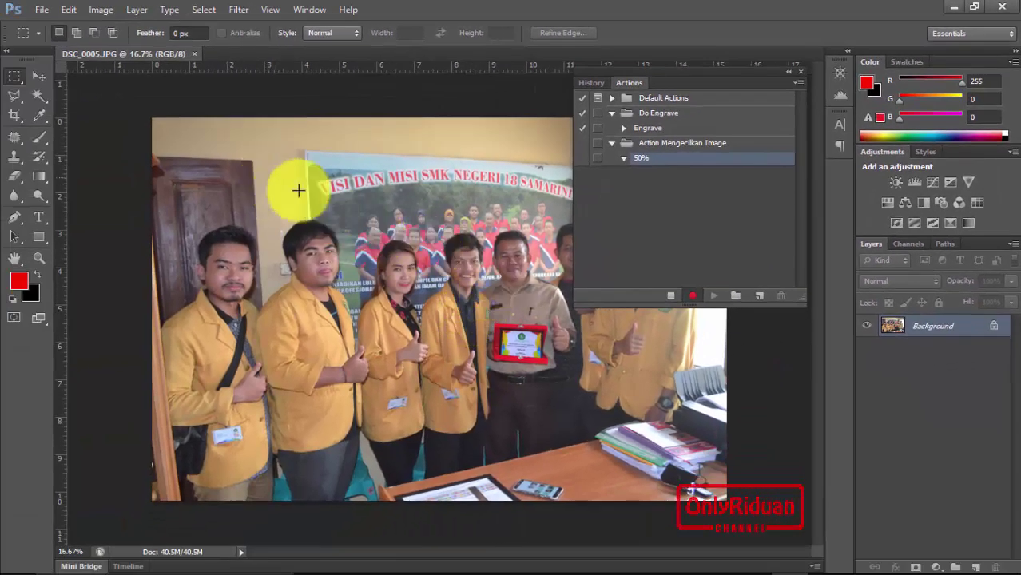
# Resize the photo to 50% width in Percent units through Image Size, reducing 40.5M to 10.1M.
pyautogui.click(102, 12)
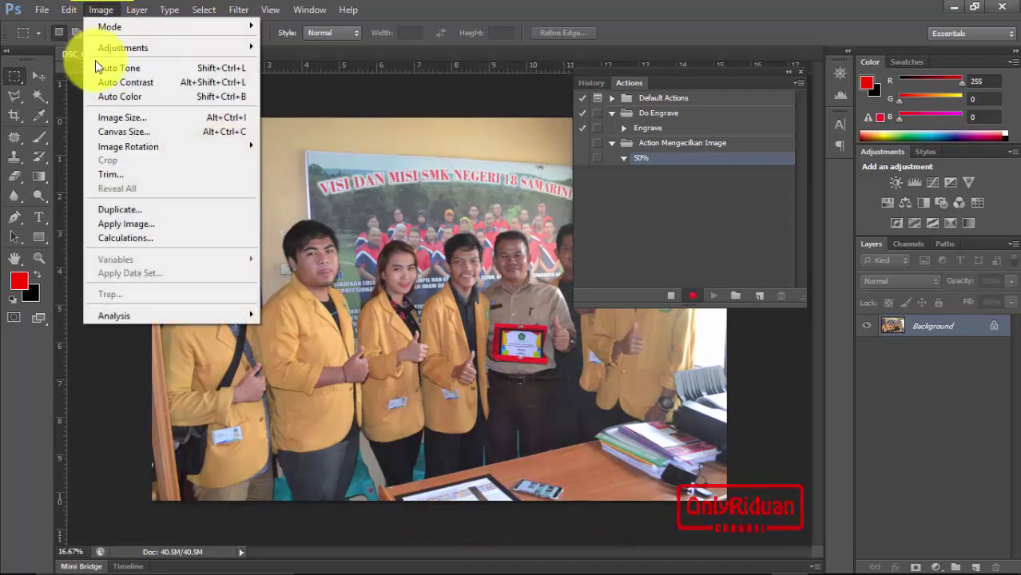
pyautogui.click(137, 118)
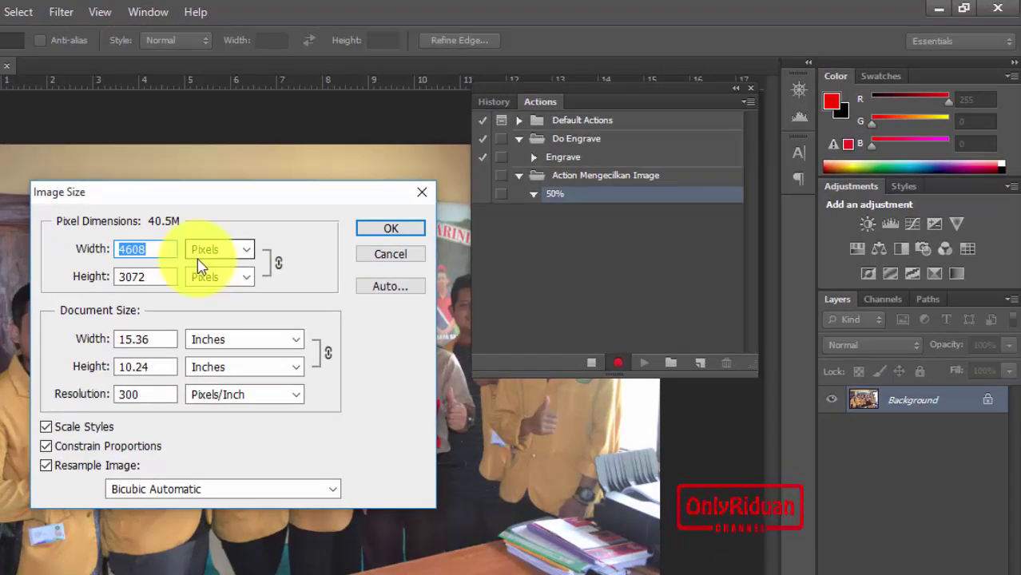
pyautogui.click(247, 250)
pyautogui.click(223, 274)
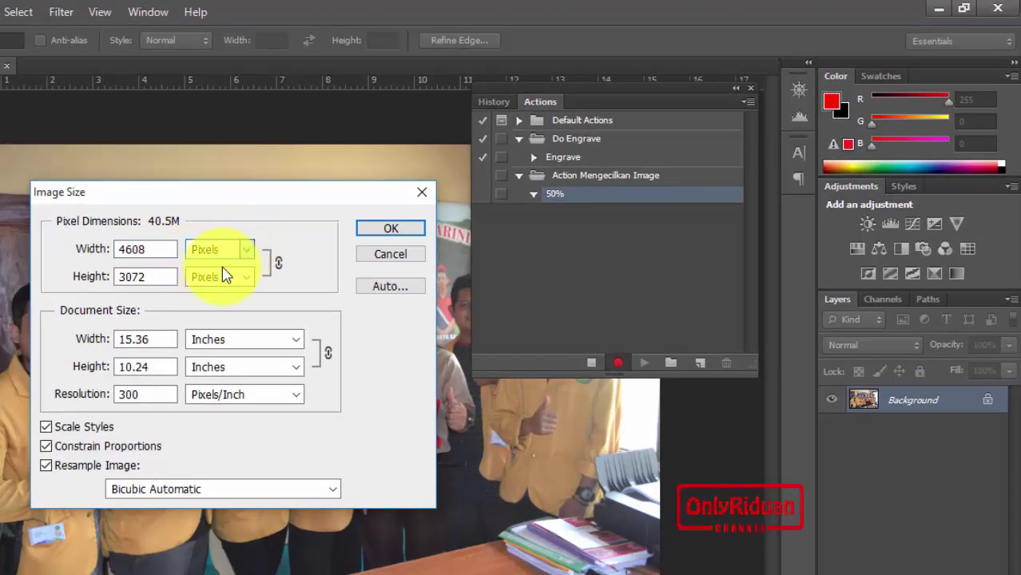
pyautogui.moveTo(216, 197); pyautogui.dragTo(243, 217)
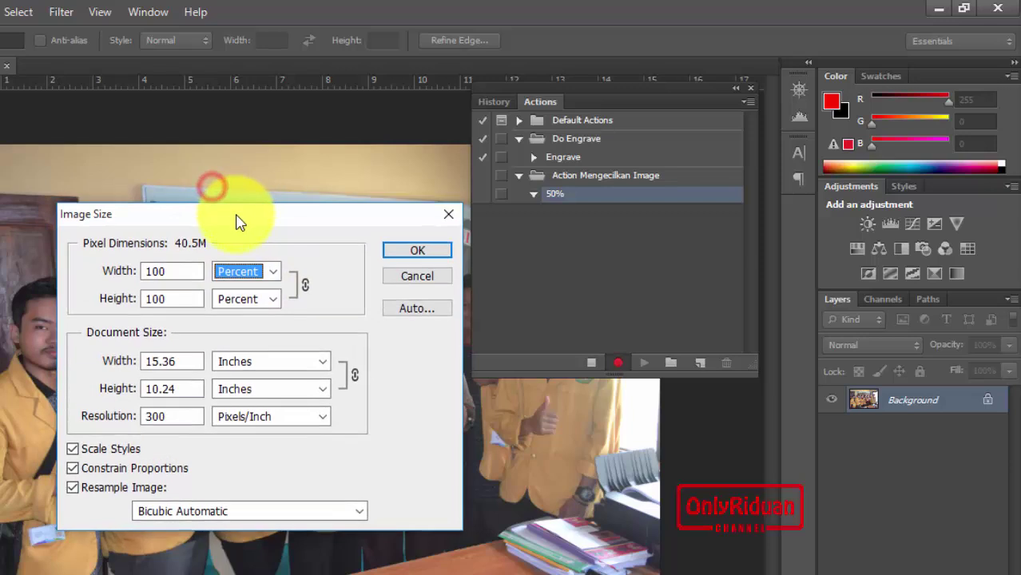
pyautogui.doubleClick(170, 272)
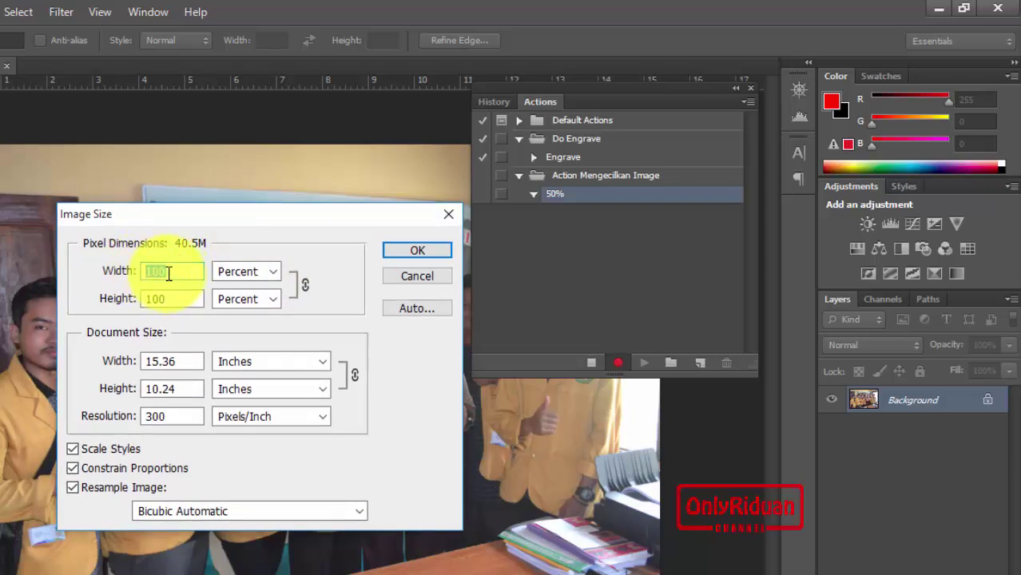
pyautogui.write('50')
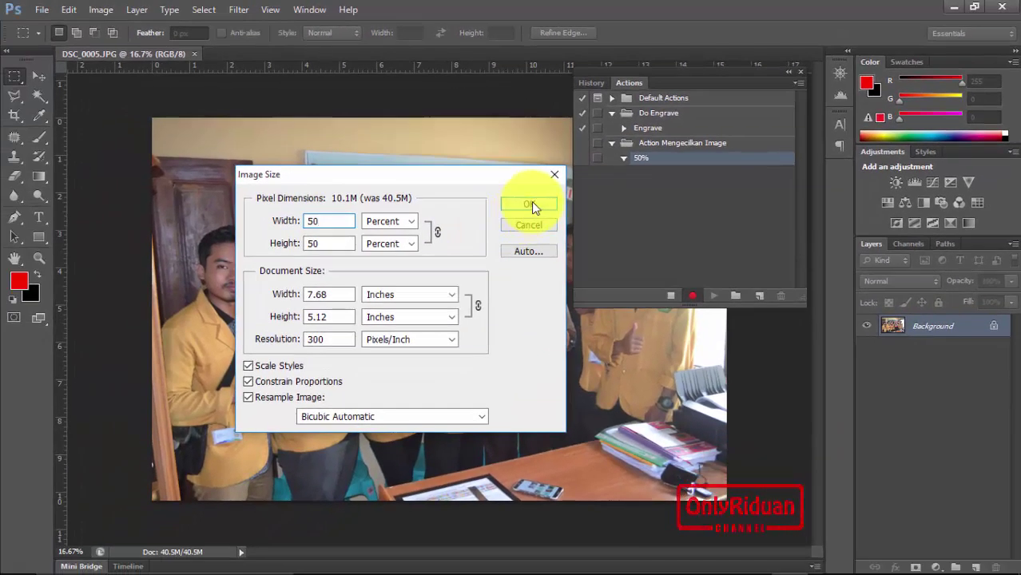
pyautogui.click(532, 203)
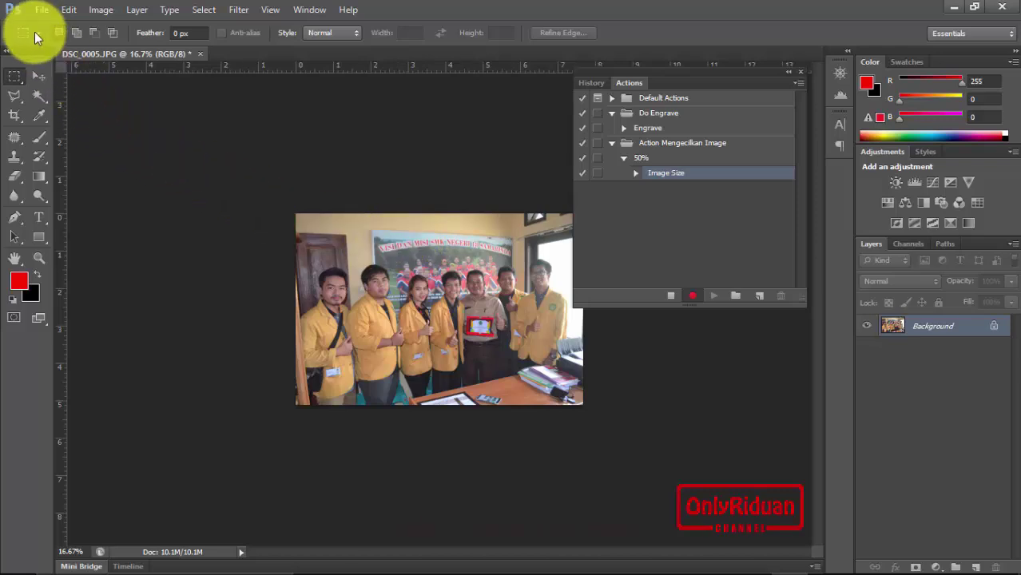
# Open Save for Web for the 2304 × 1536 photo and confirm JPEG High at quality 60.
pyautogui.click(42, 12)
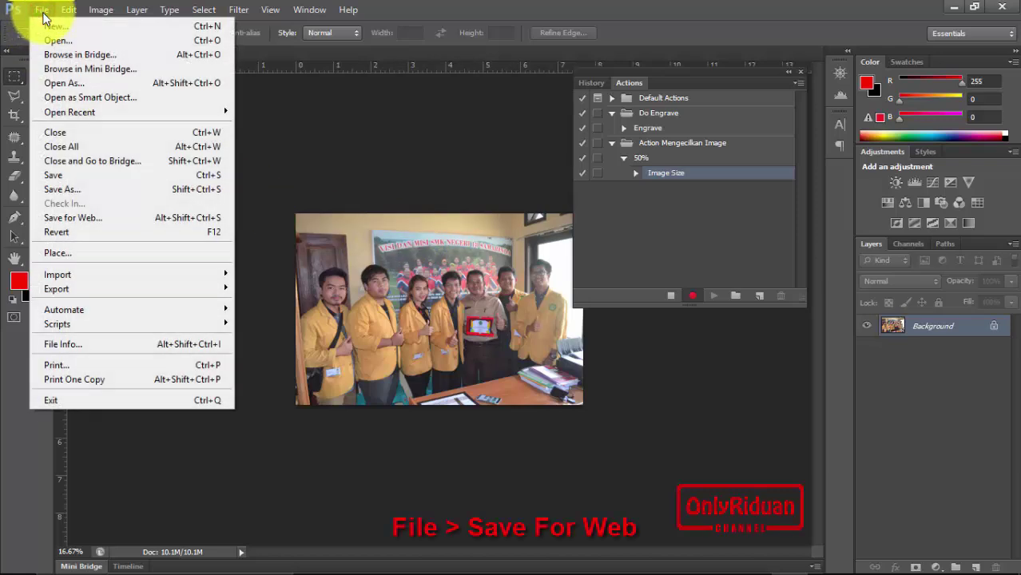
pyautogui.click(85, 220)
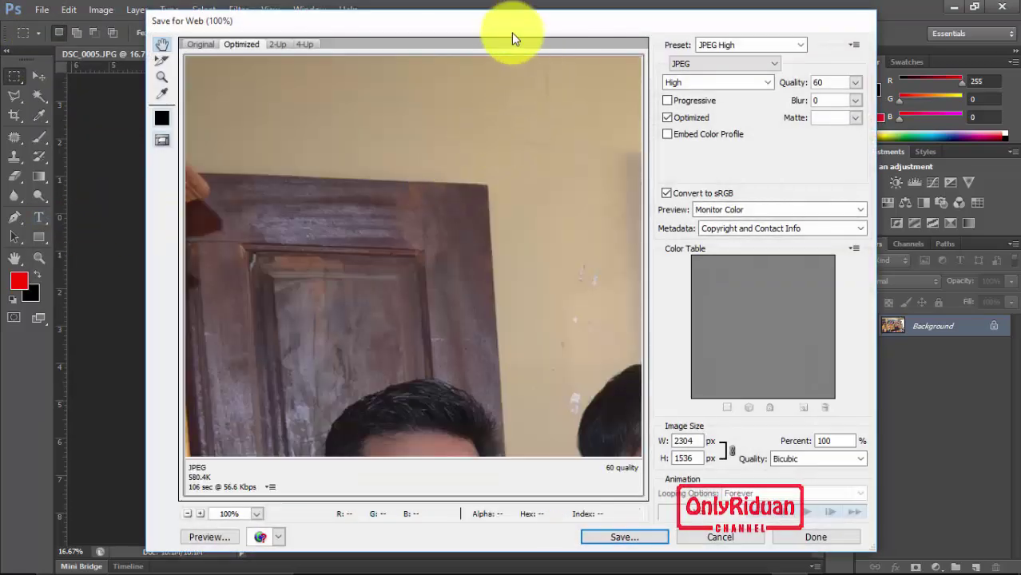
pyautogui.moveTo(507, 27); pyautogui.dragTo(490, 30)
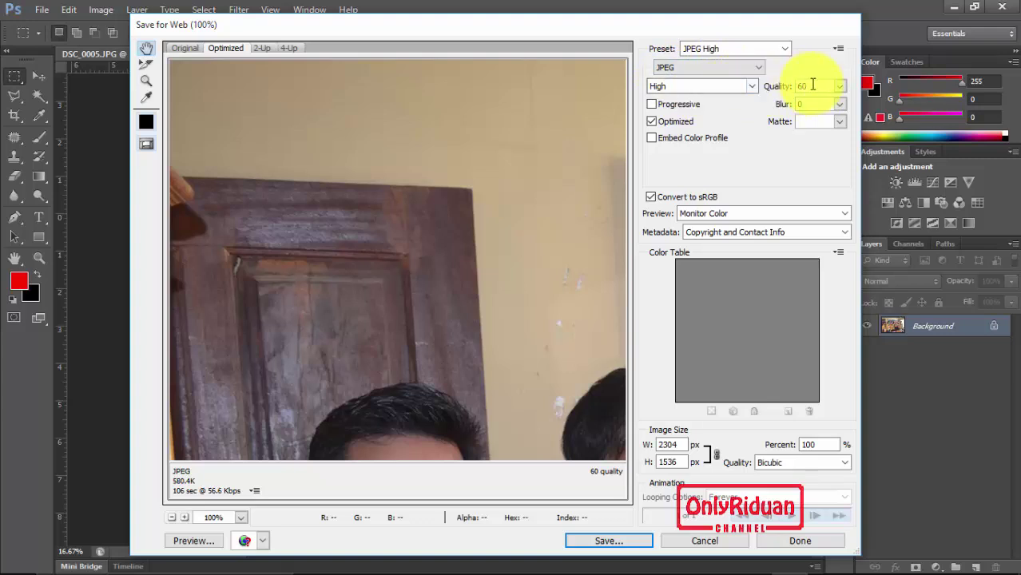
pyautogui.click(837, 86)
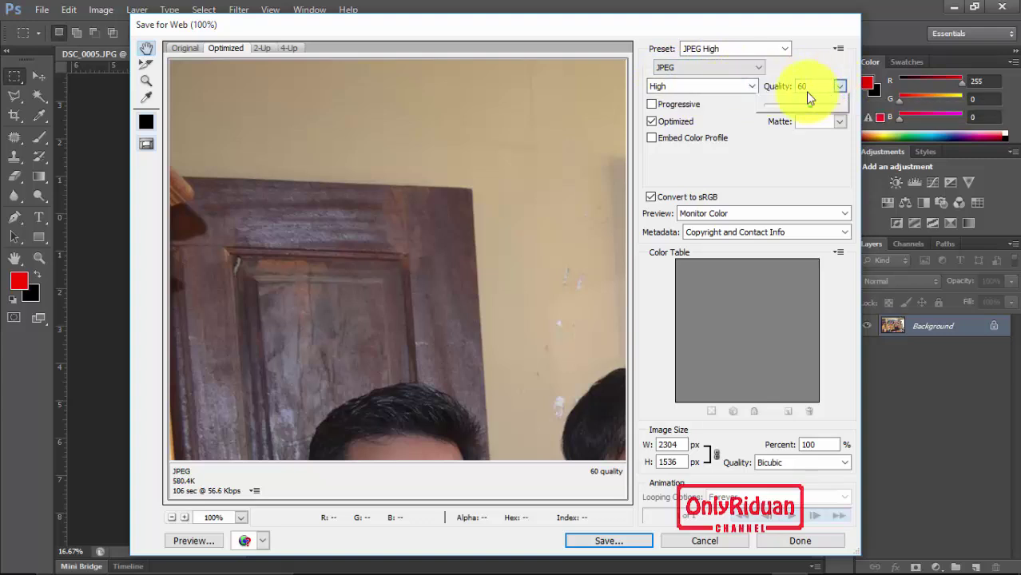
pyautogui.click(809, 85)
pyautogui.doubleClick(805, 86)
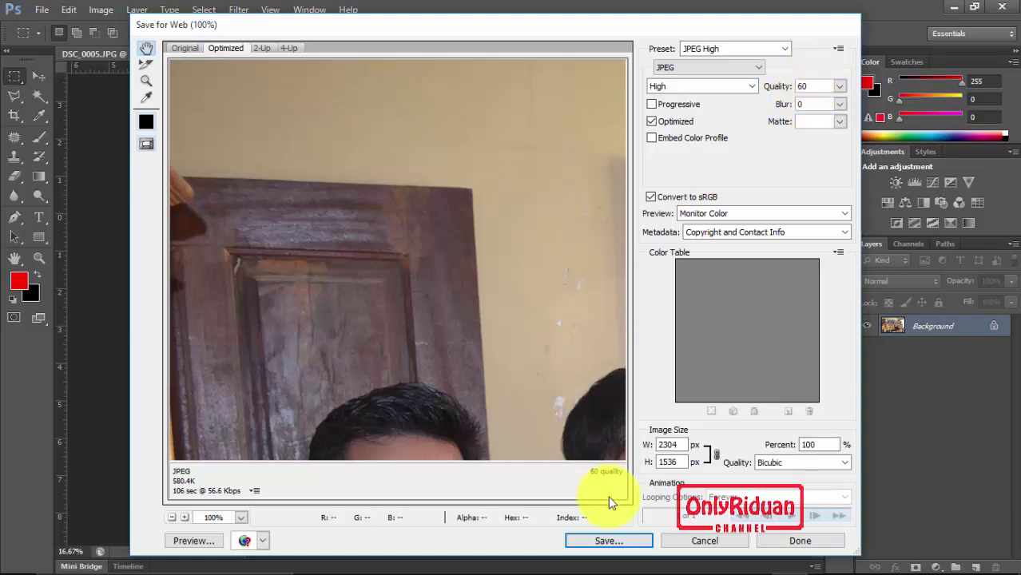
# Create a '50%' folder in Dokumen Foto SMKN 18 as the save location for DSC_0005.jpg.
pyautogui.click(608, 543)
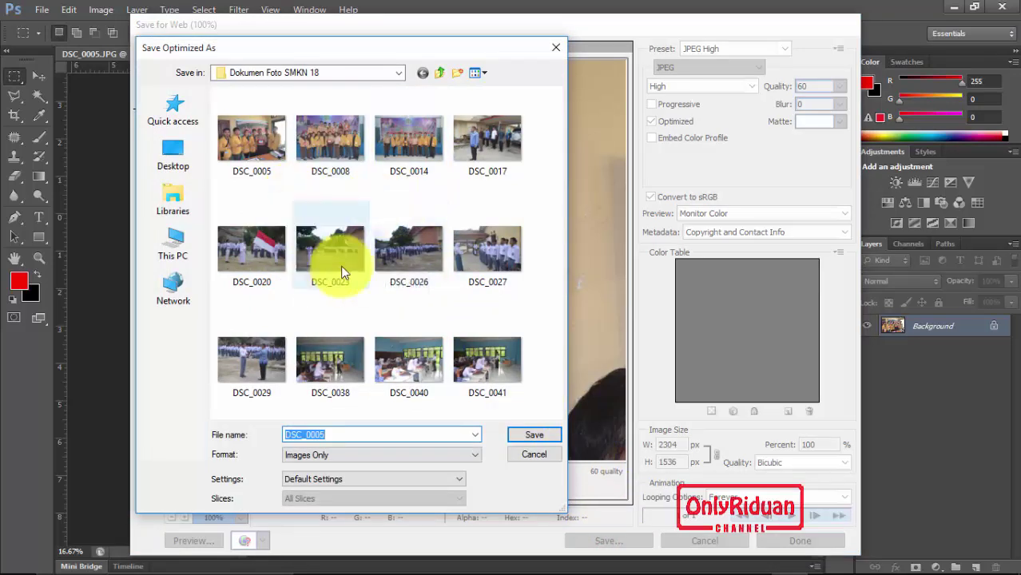
pyautogui.click(458, 73)
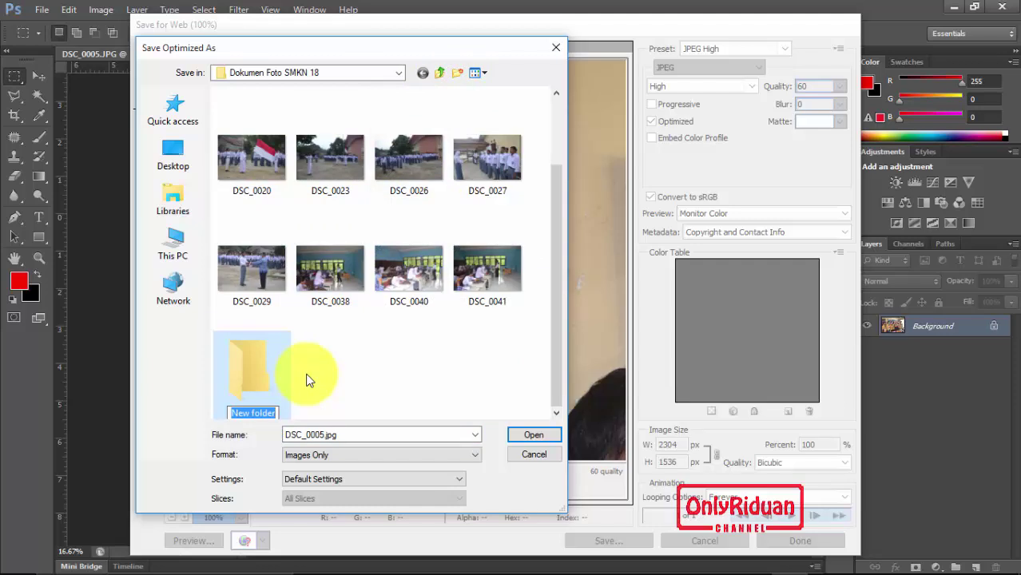
pyautogui.write('50')
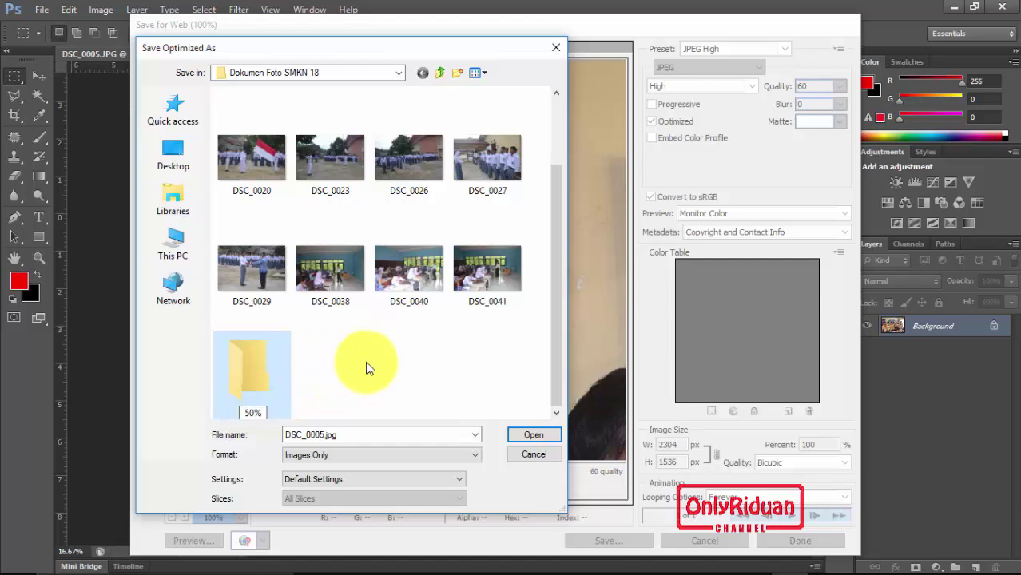
pyautogui.click(264, 370)
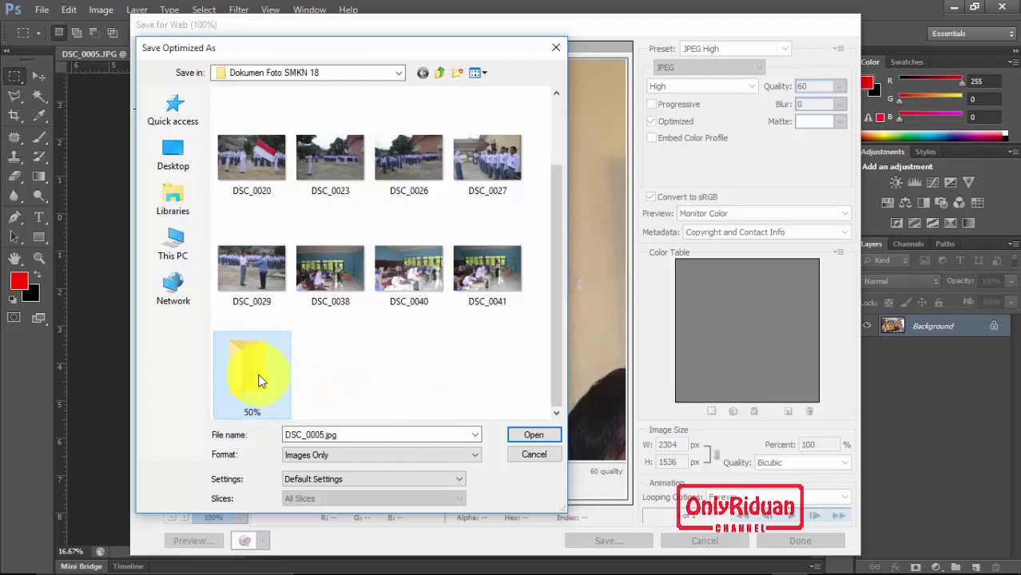
pyautogui.doubleClick(257, 373)
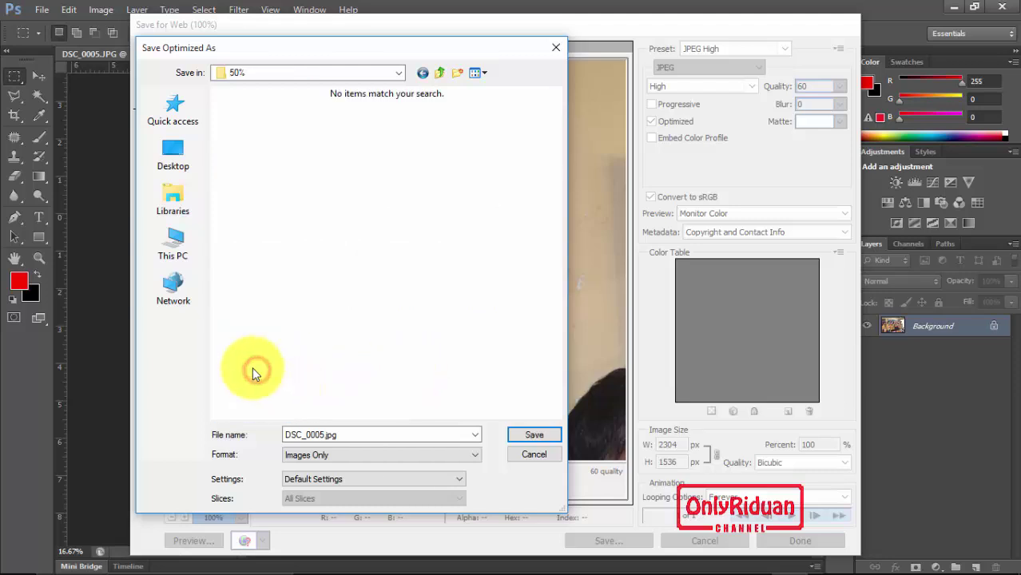
pyautogui.click(325, 435)
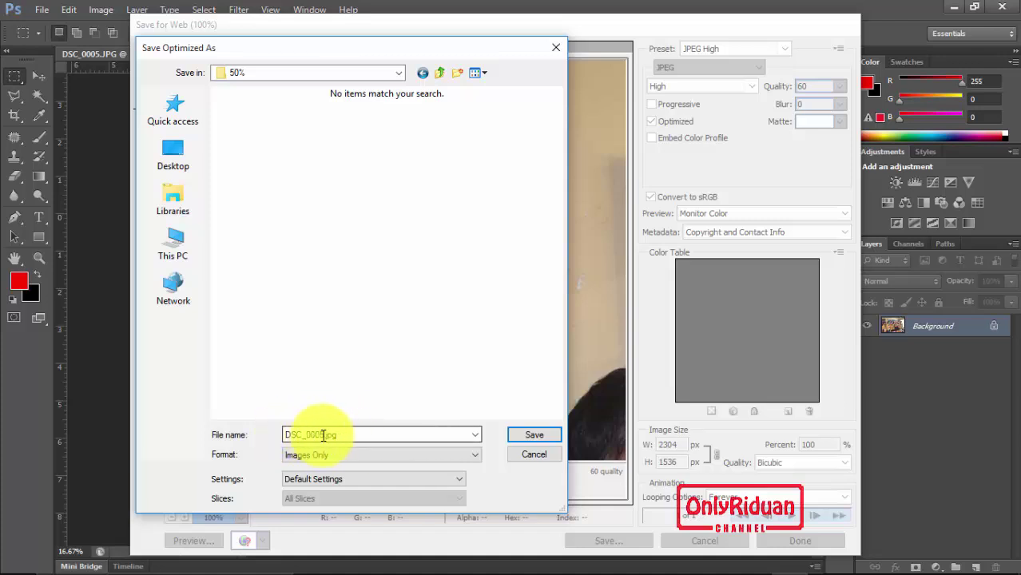
pyautogui.doubleClick(318, 431)
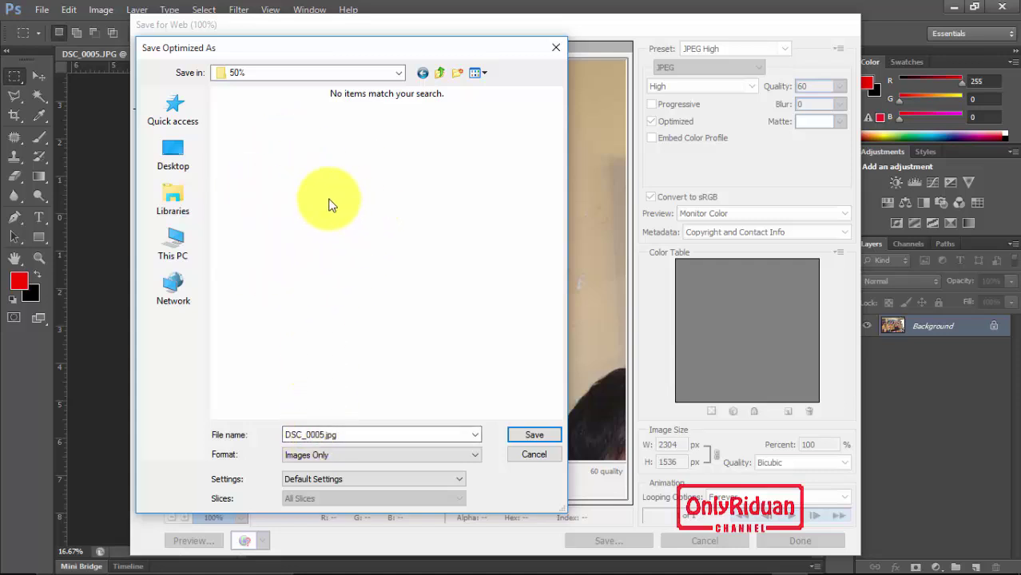
# Save the optimized copy into the 50% folder and stop recording the 50% action.
pyautogui.click(518, 439)
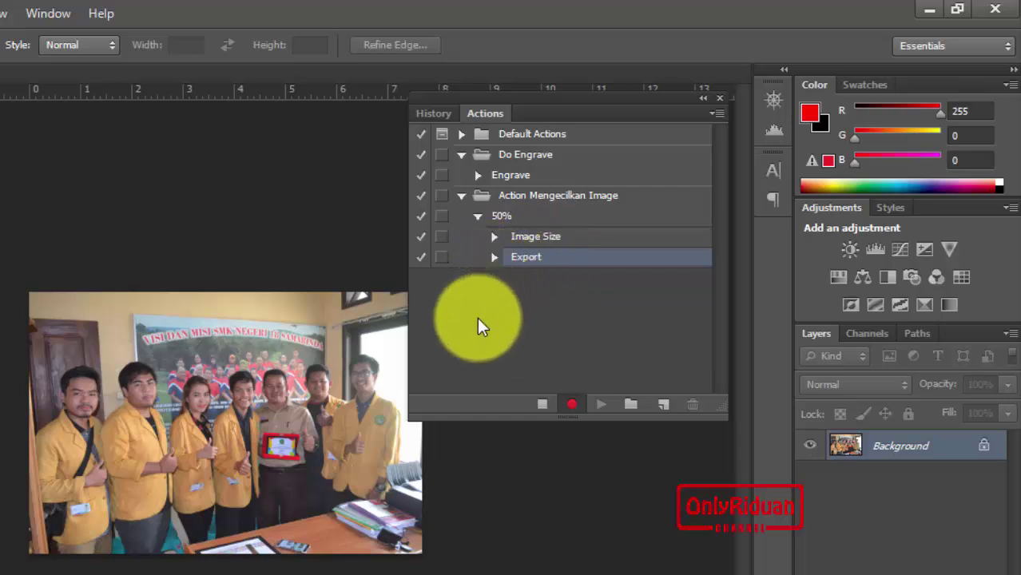
pyautogui.click(541, 406)
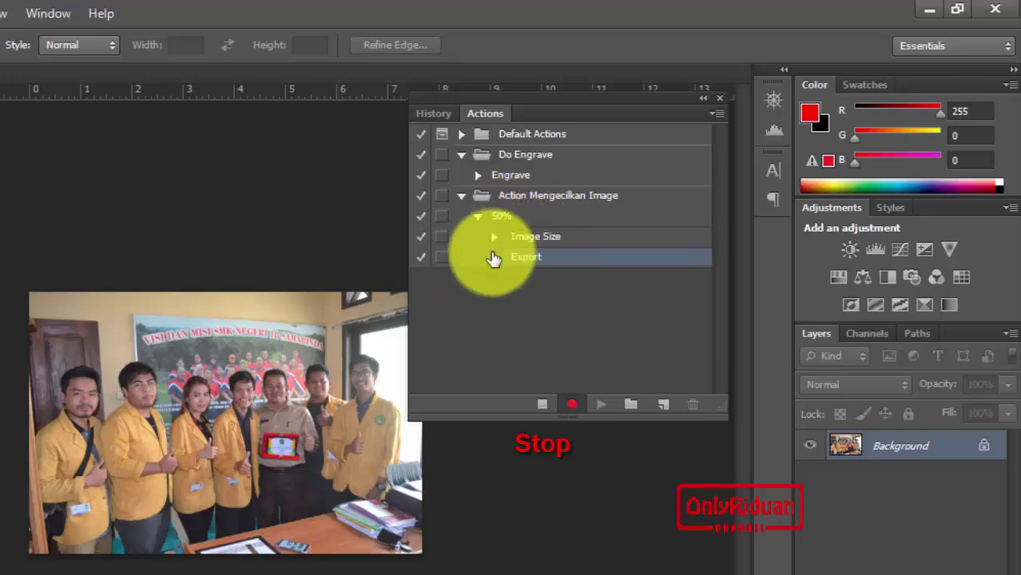
pyautogui.click(543, 405)
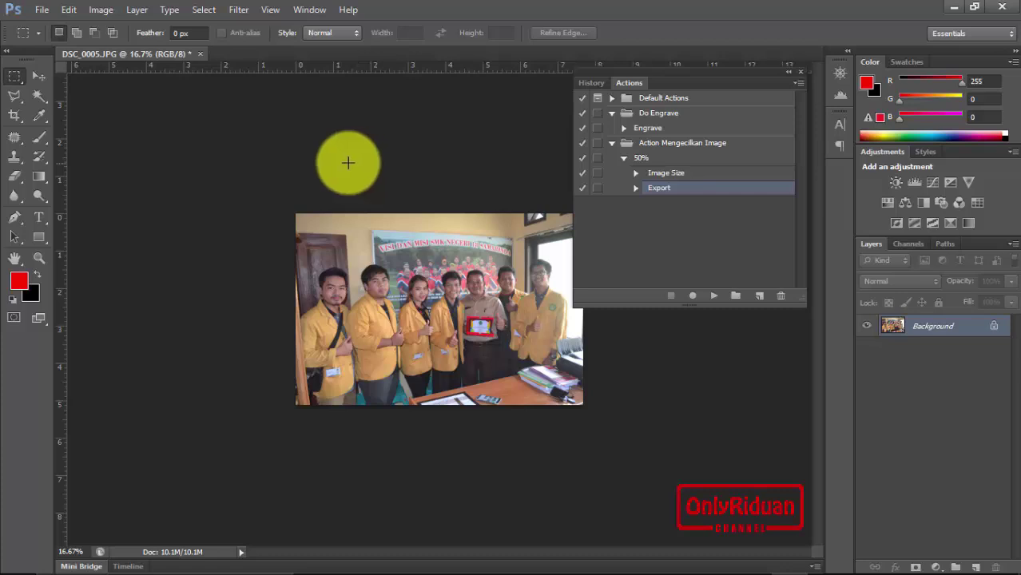
# Start a droplet for the Mengecilkan Image / 50% action and open its save-location chooser.
pyautogui.click(42, 11)
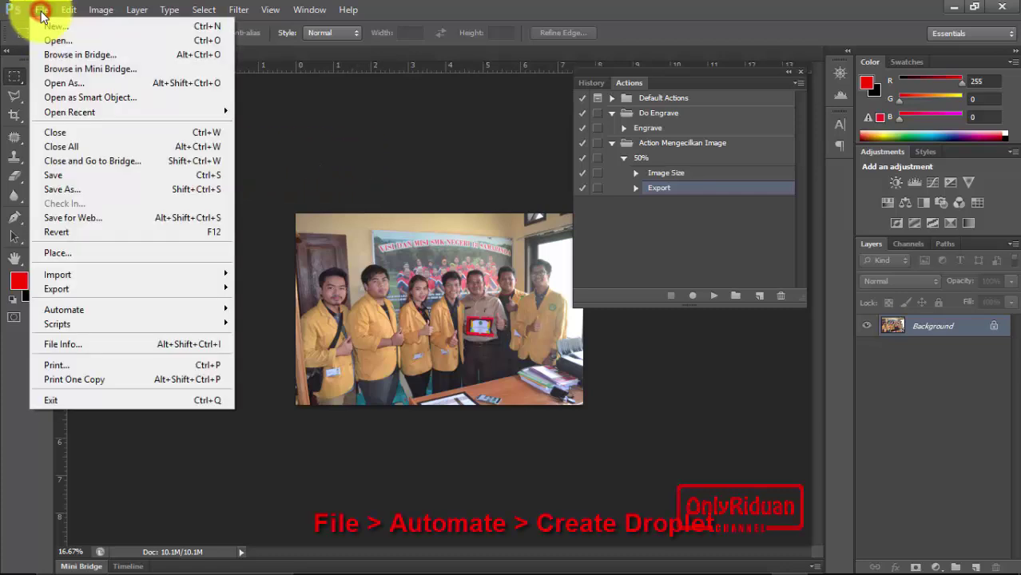
pyautogui.click(80, 311)
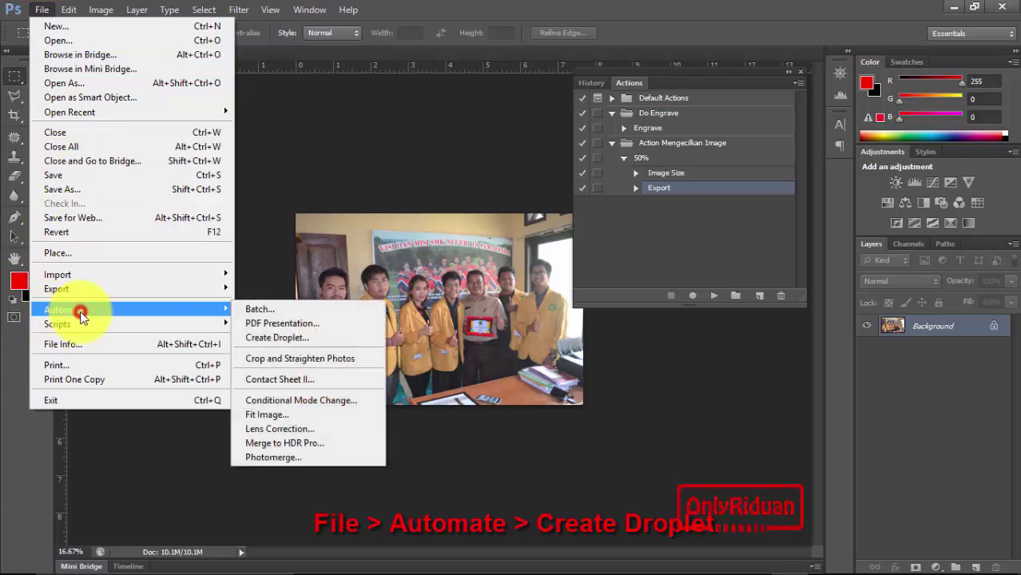
pyautogui.click(285, 339)
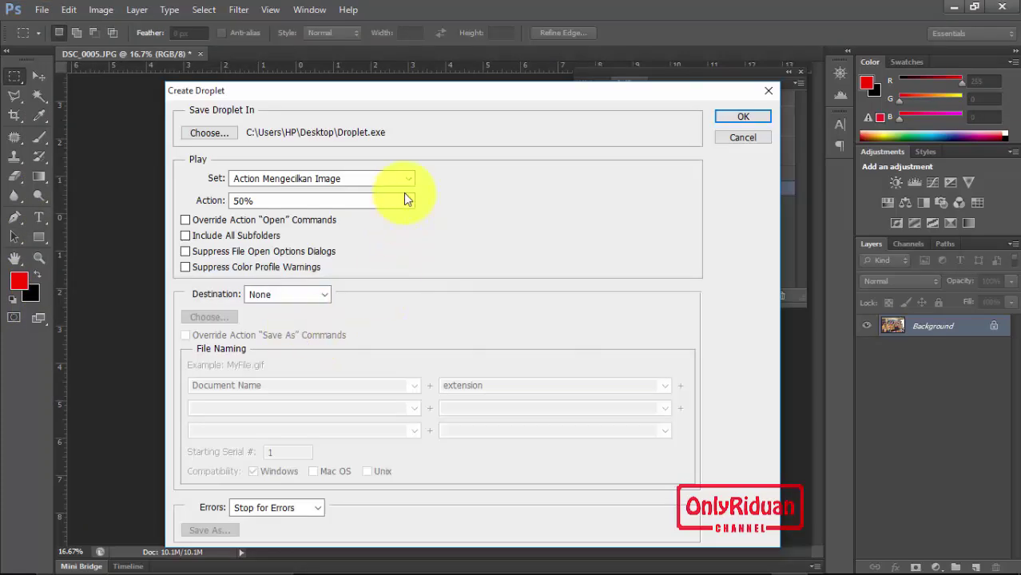
pyautogui.moveTo(379, 96); pyautogui.dragTo(356, 140)
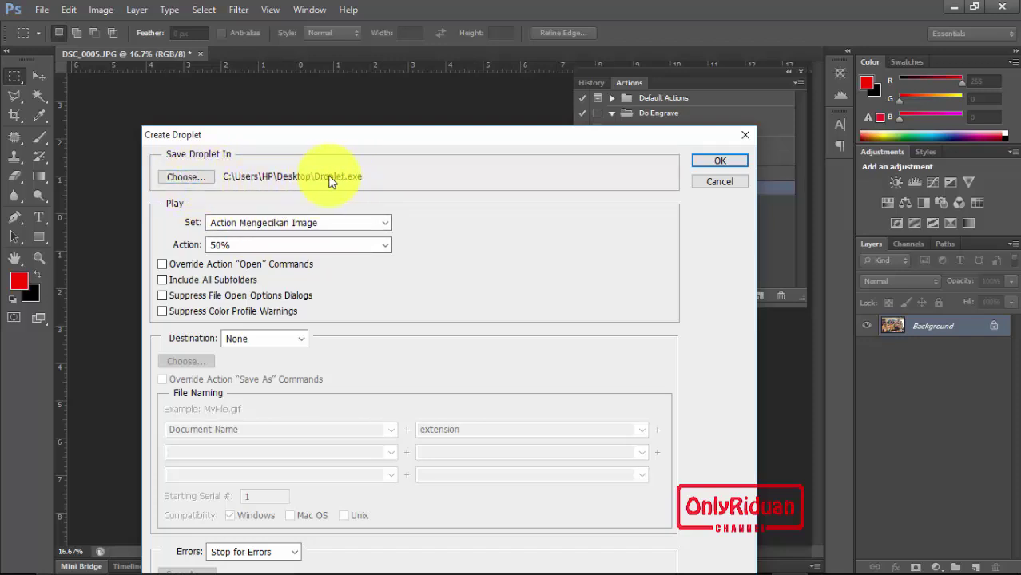
pyautogui.click(187, 178)
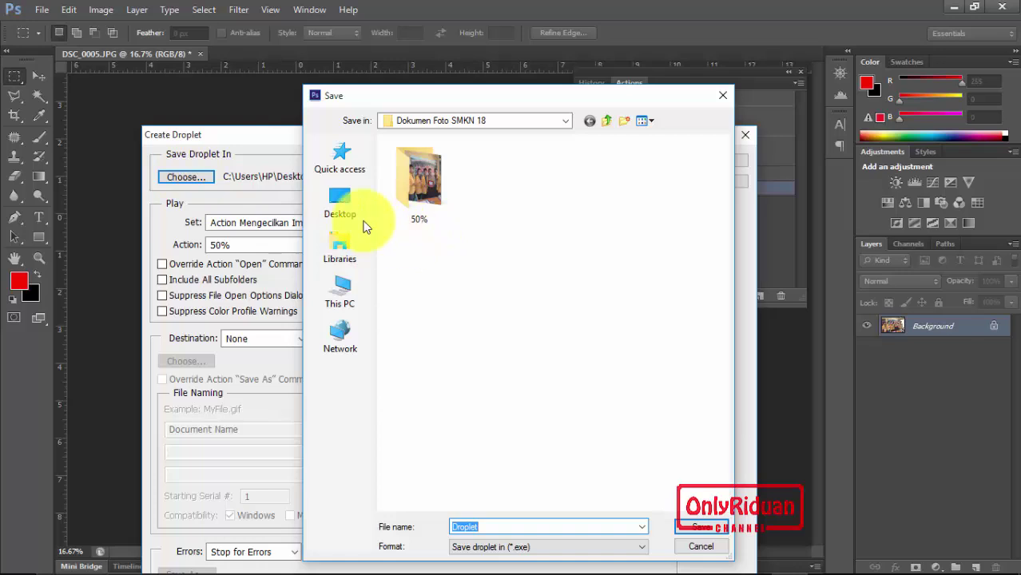
# Save the droplet as Droplet 50% on the Desktop with set Action Mengecilkan Image, and create it.
pyautogui.click(344, 206)
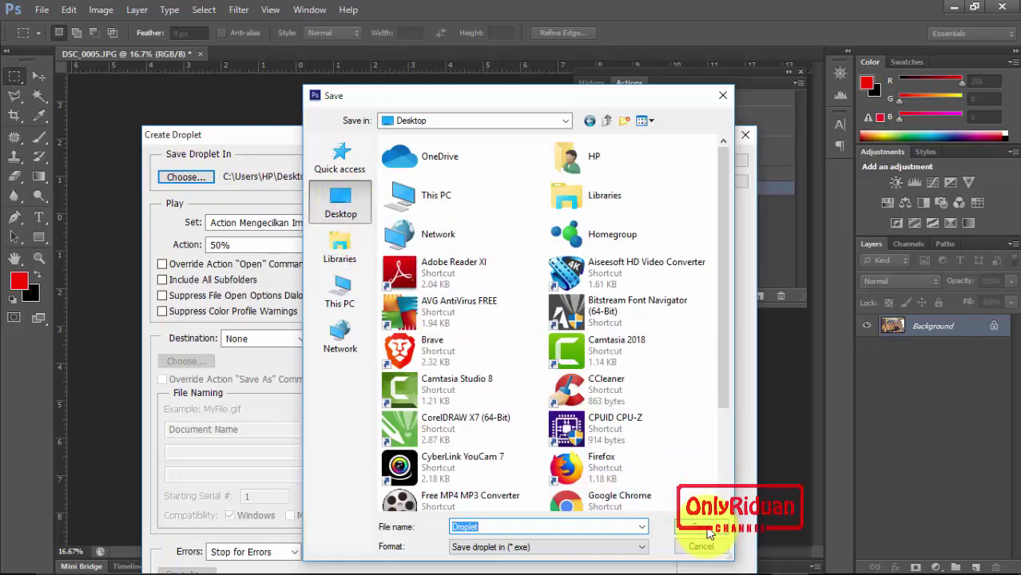
pyautogui.click(489, 528)
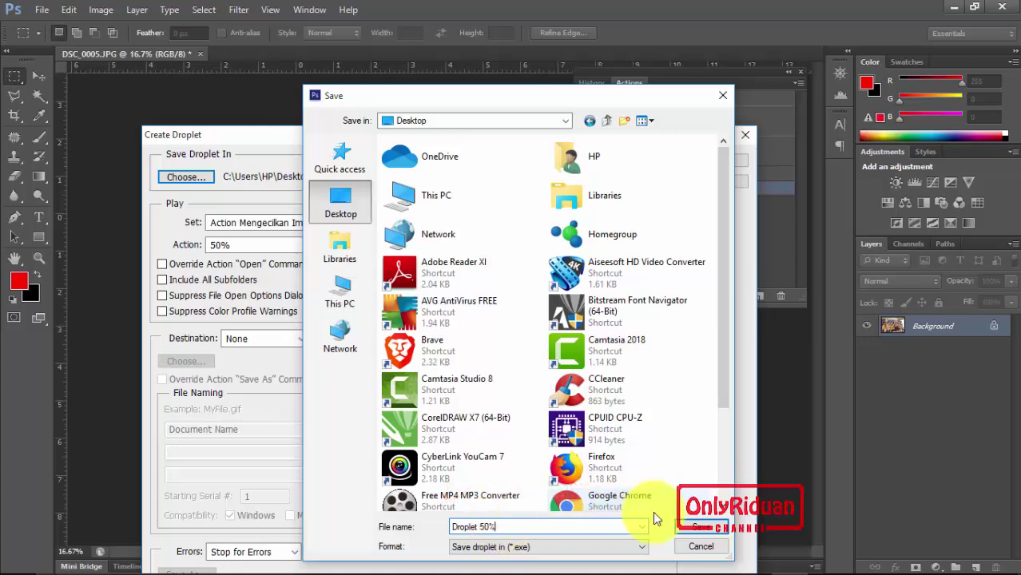
pyautogui.click(703, 531)
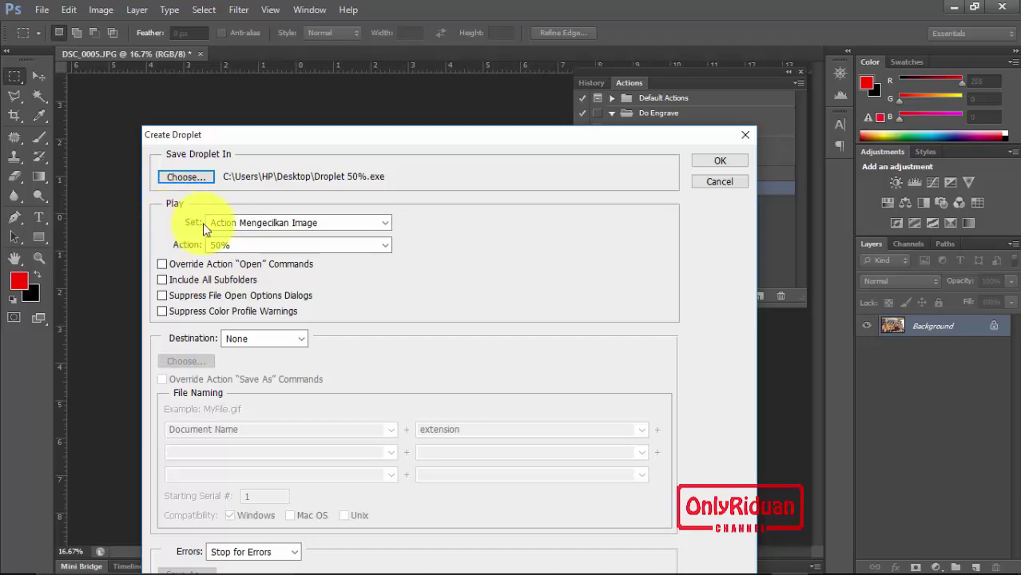
pyautogui.click(382, 224)
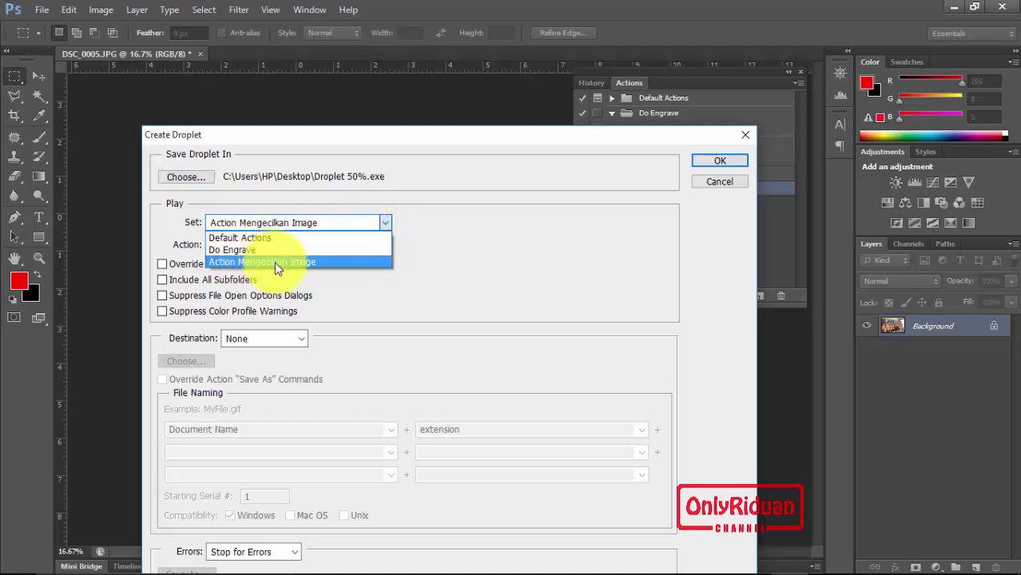
pyautogui.click(291, 262)
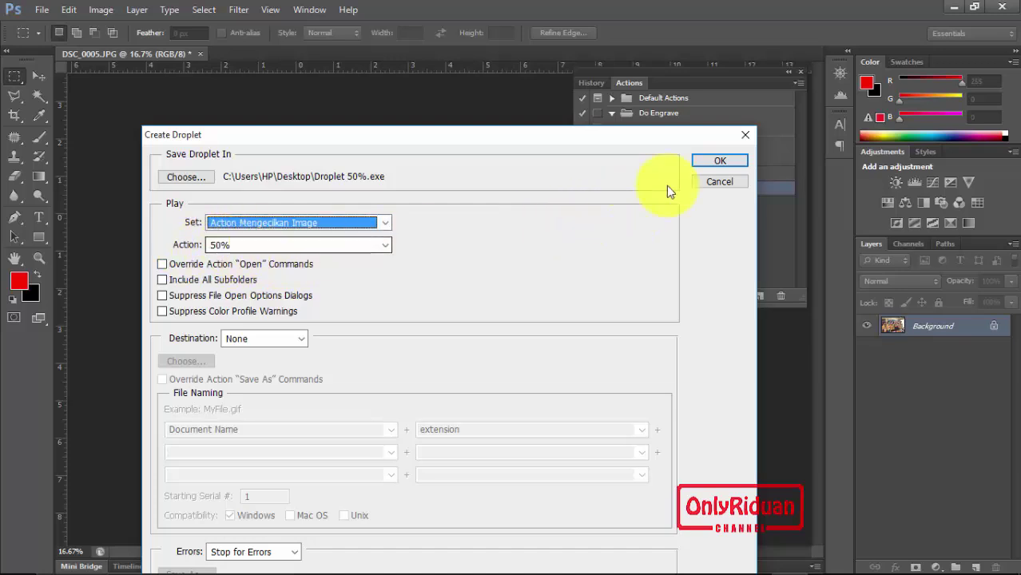
pyautogui.click(715, 160)
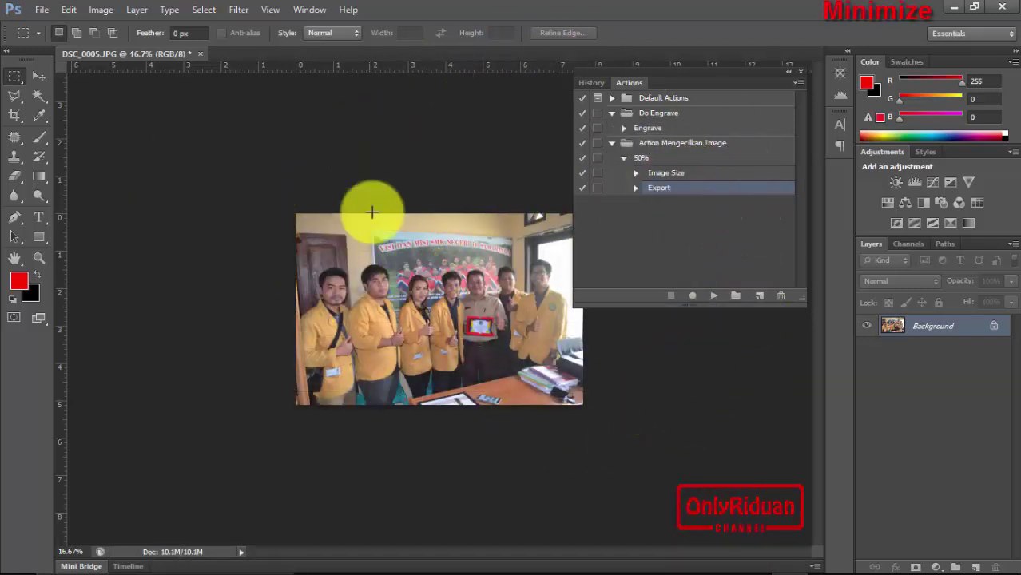
# Move the Droplet 50% shortcut to the desktop's upper right and open Pictures in File Explorer.
pyautogui.click(955, 9)
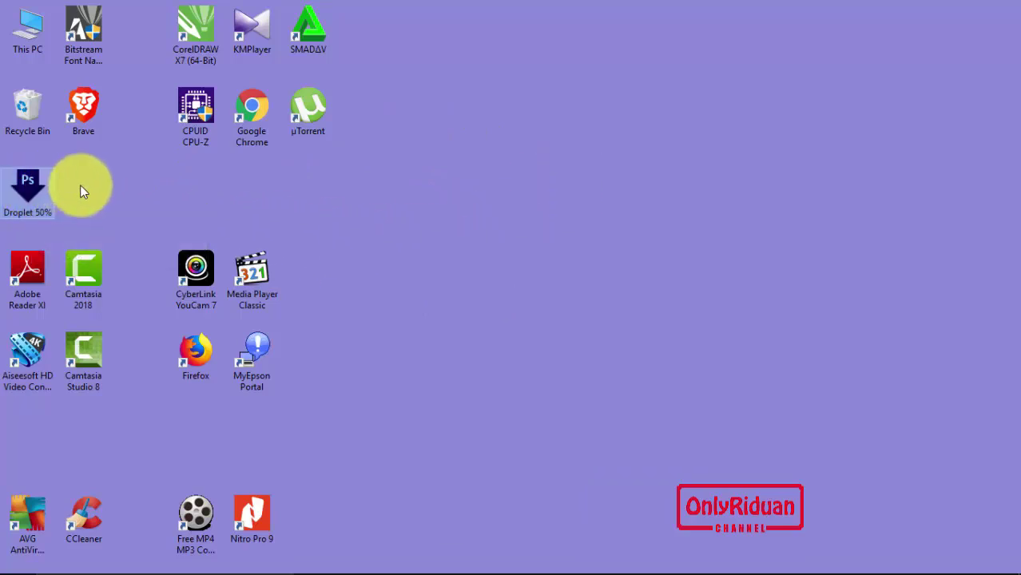
pyautogui.moveTo(32, 188); pyautogui.dragTo(801, 104)
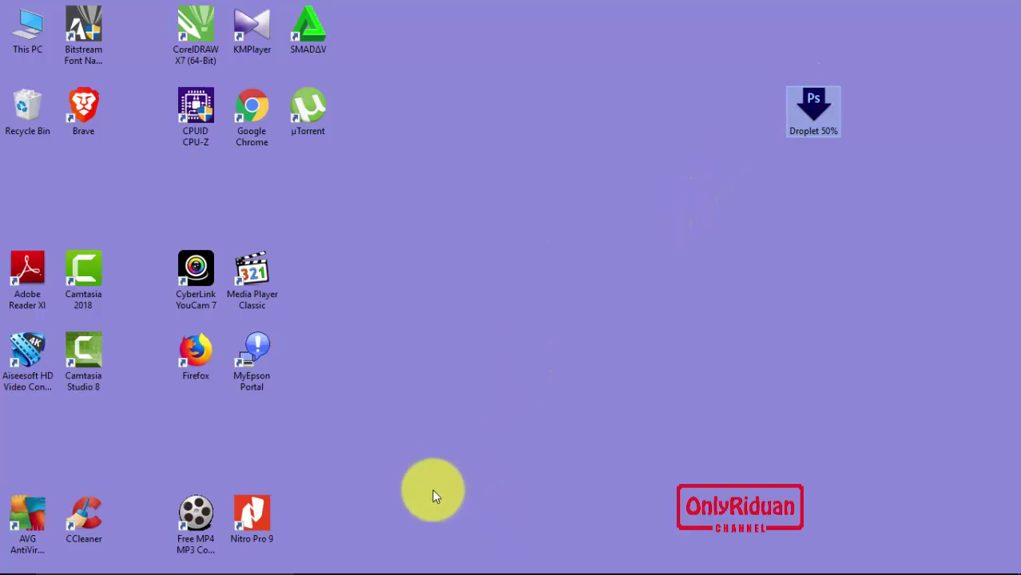
pyautogui.click(387, 561)
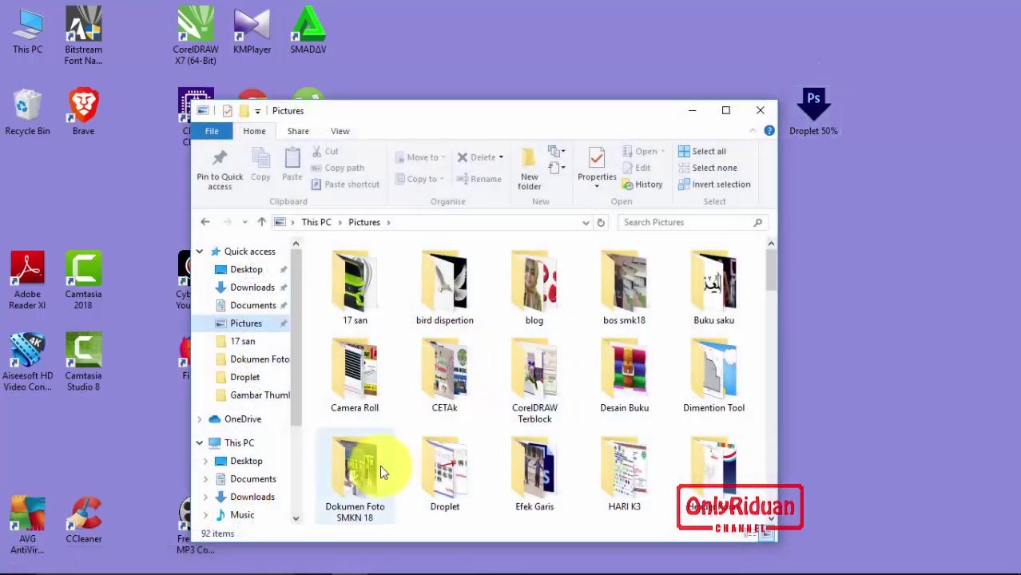
# In Dokumen Foto SMKN 18's 50% folder, check the resized DSC_0005 is 581 KB.
pyautogui.doubleClick(381, 472)
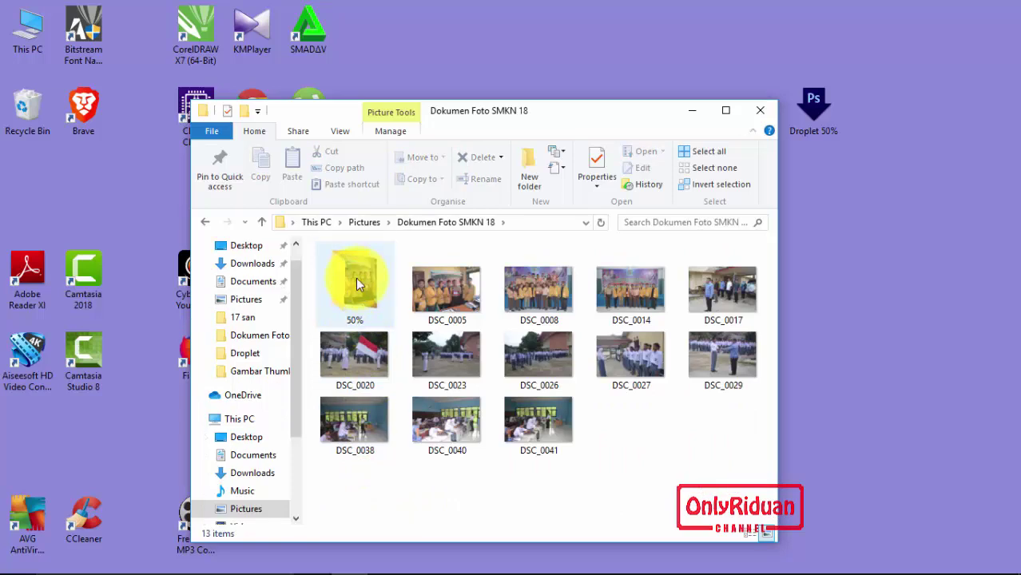
pyautogui.click(451, 297)
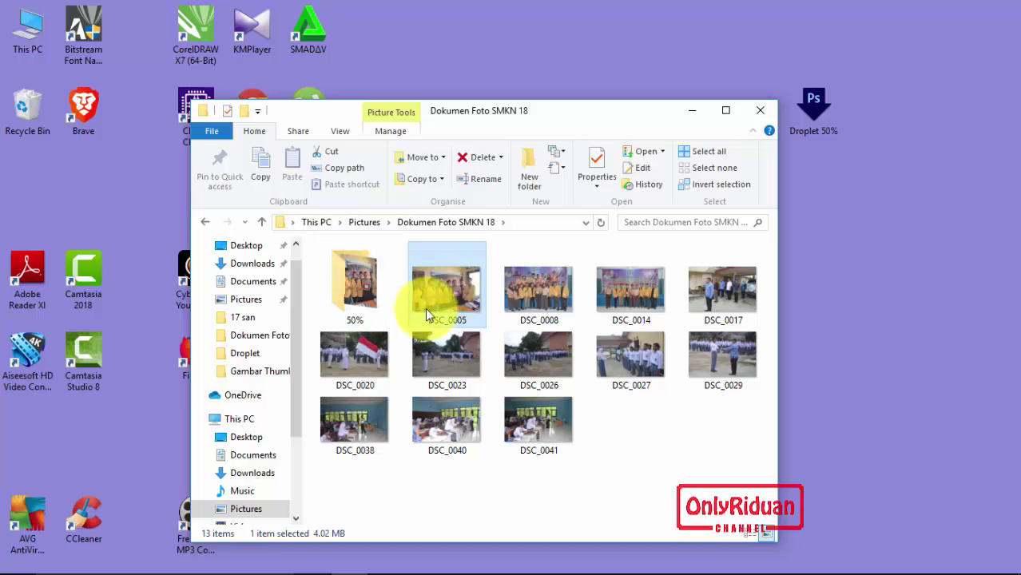
pyautogui.moveTo(447, 294); pyautogui.dragTo(357, 285)
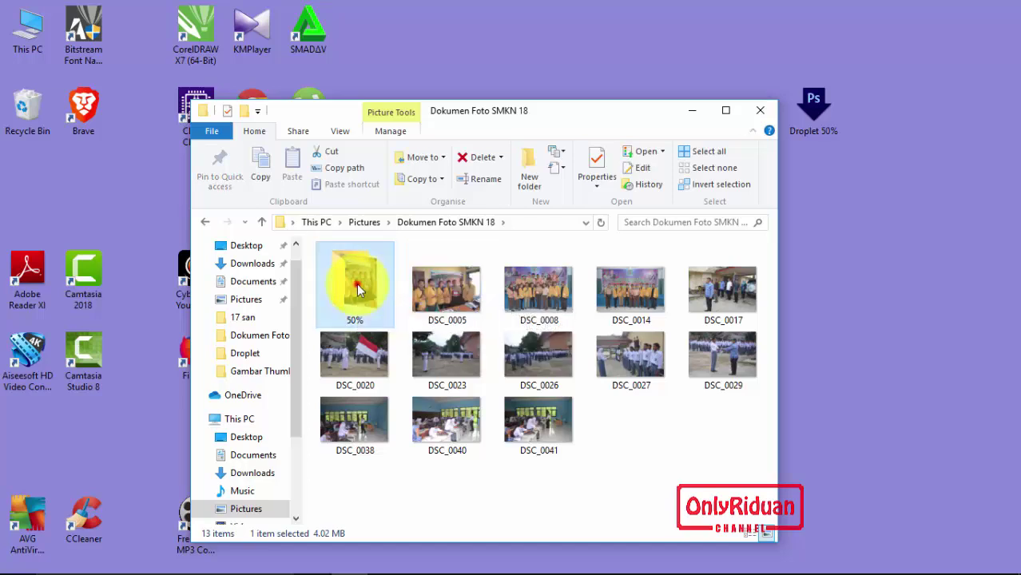
pyautogui.doubleClick(356, 283)
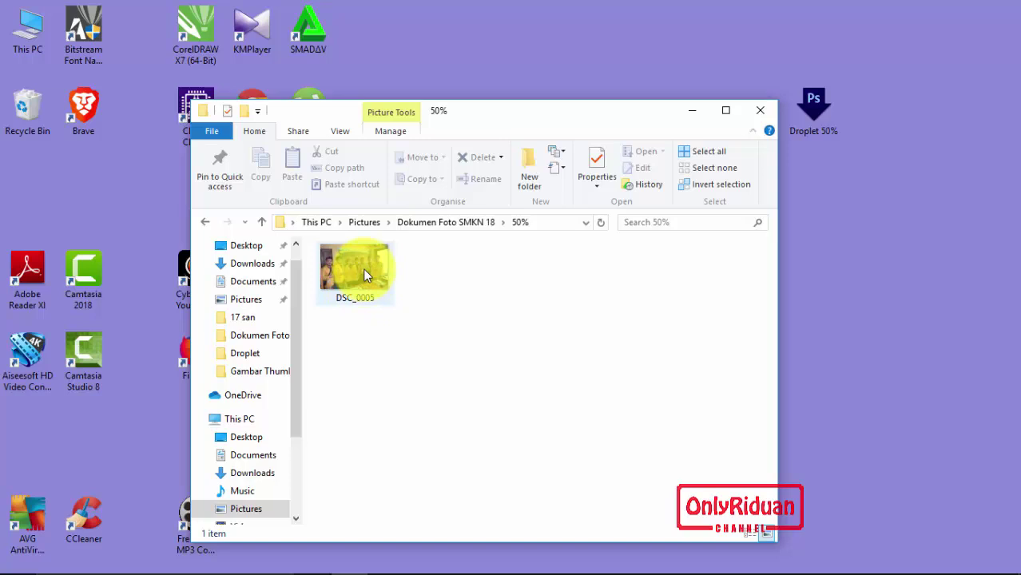
pyautogui.rightClick(363, 267)
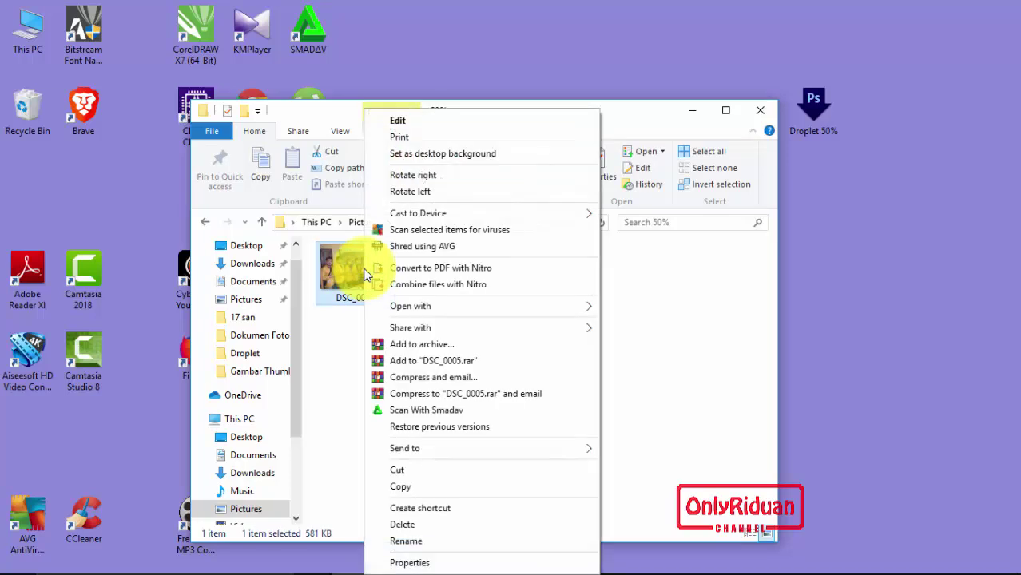
pyautogui.click(422, 561)
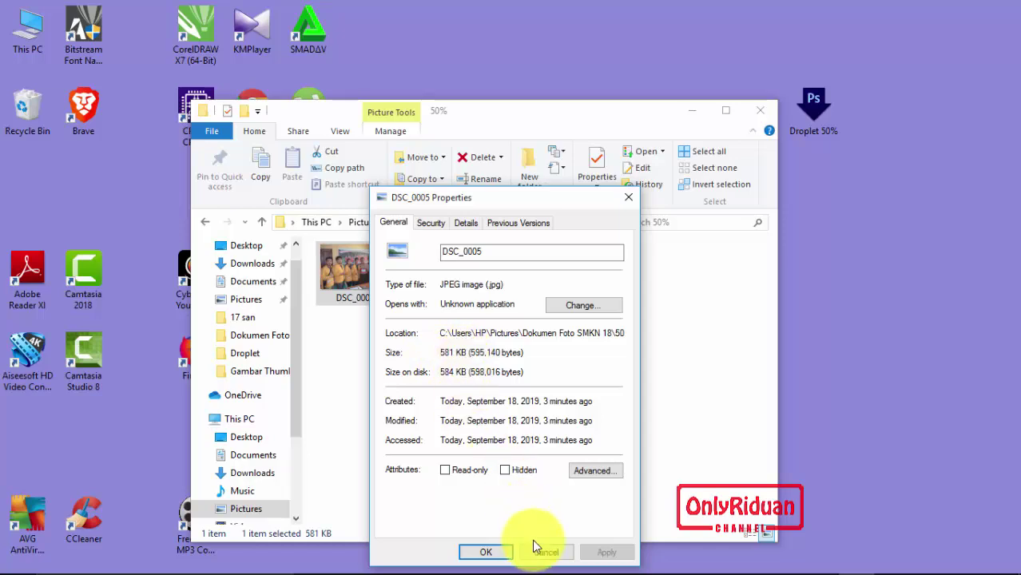
pyautogui.click(535, 550)
# Back in Dokumen Foto SMKN 18, check the original DSC_0005 is 4.02 MB.
pyautogui.click(206, 222)
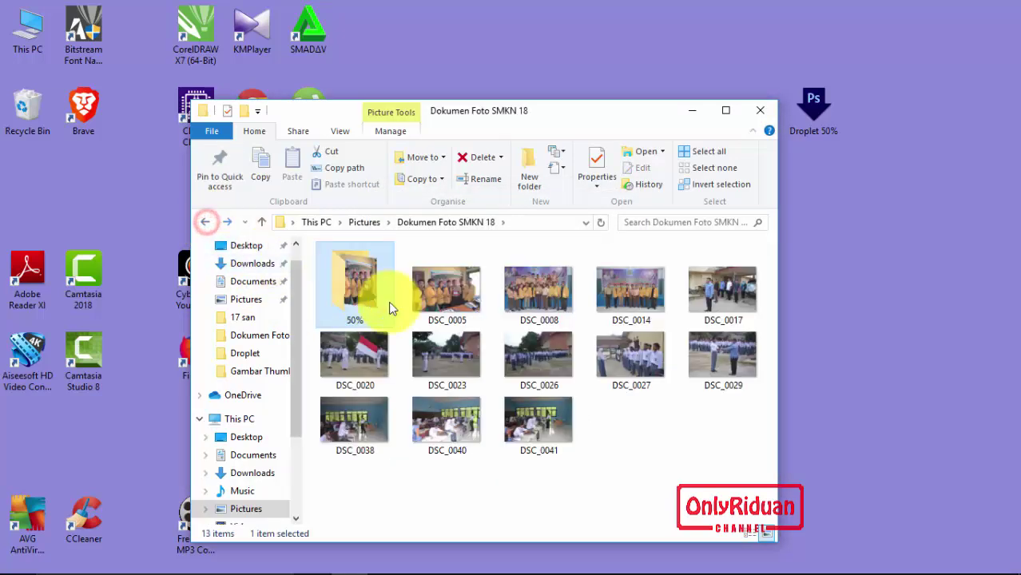
pyautogui.click(436, 275)
pyautogui.rightClick(444, 294)
pyautogui.click(490, 563)
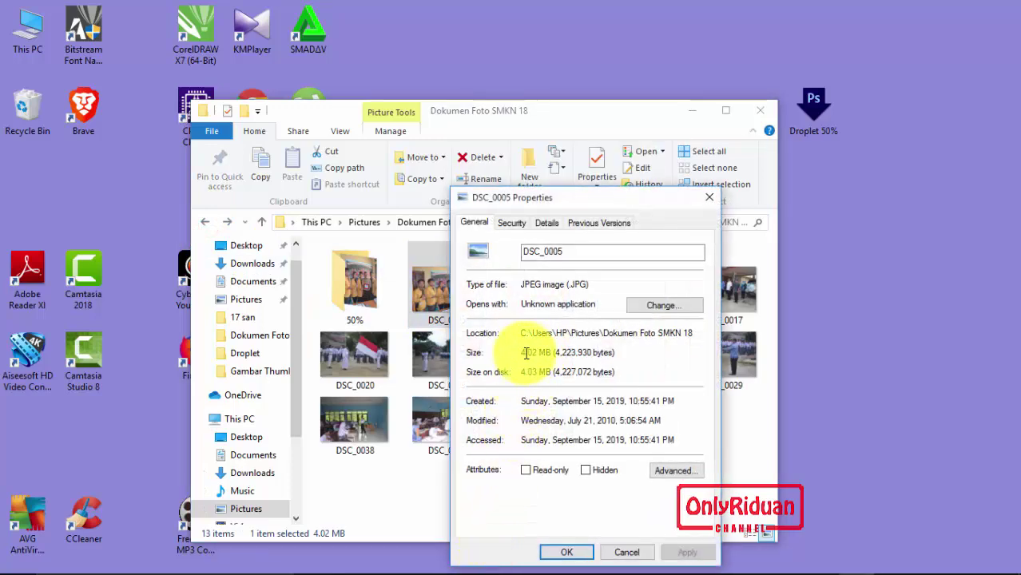
pyautogui.click(626, 553)
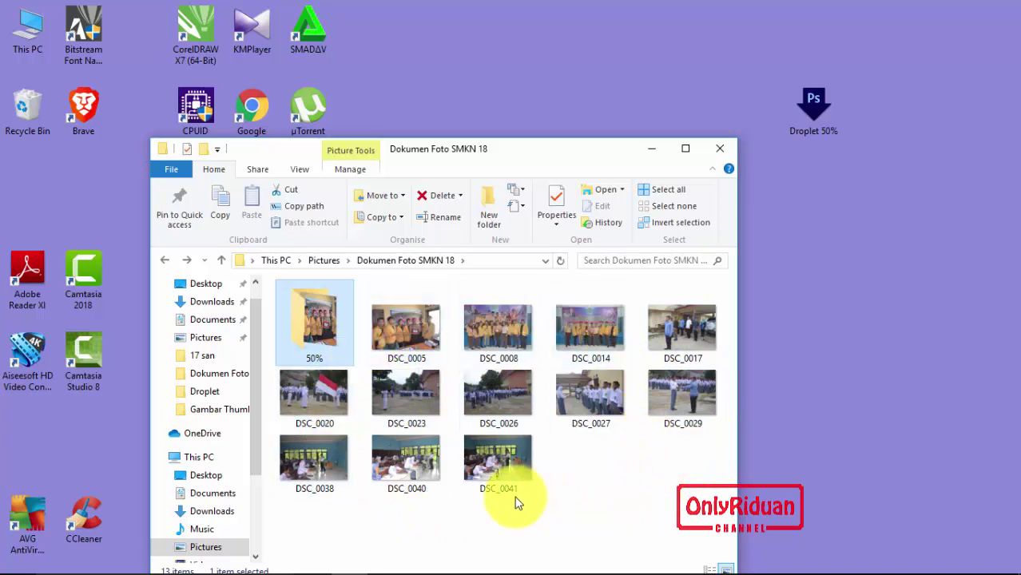
# Drop DSC_0008 onto Droplet 50% to resize it in Photoshop, then redock the Actions panel.
pyautogui.click(512, 342)
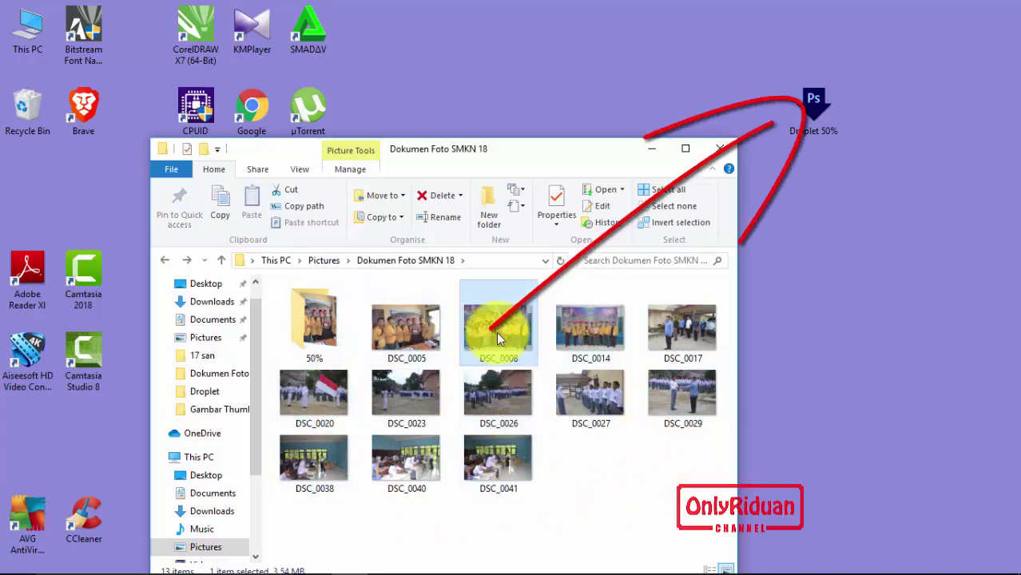
pyautogui.moveTo(498, 327)
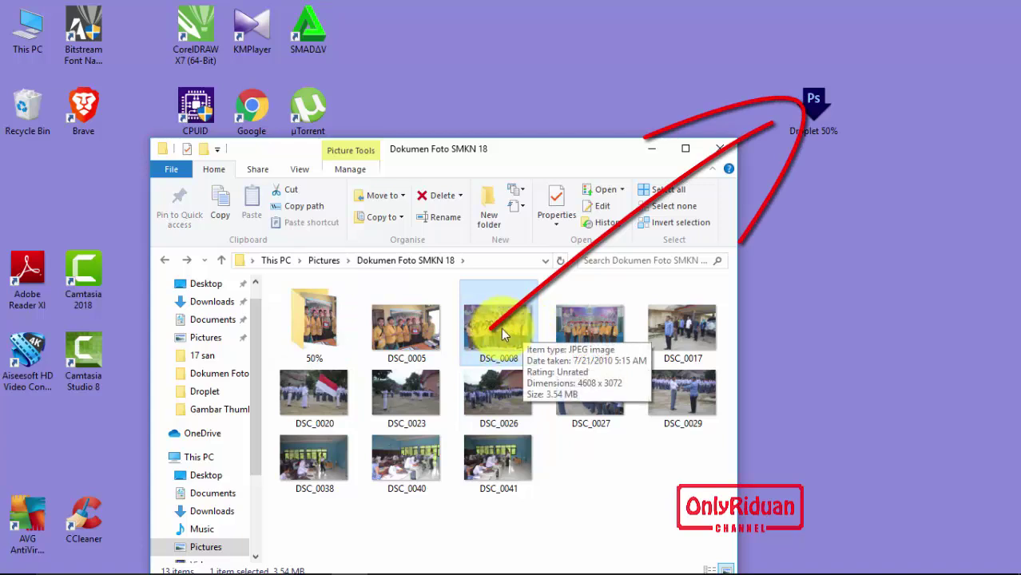
pyautogui.moveTo(504, 328); pyautogui.dragTo(827, 118)
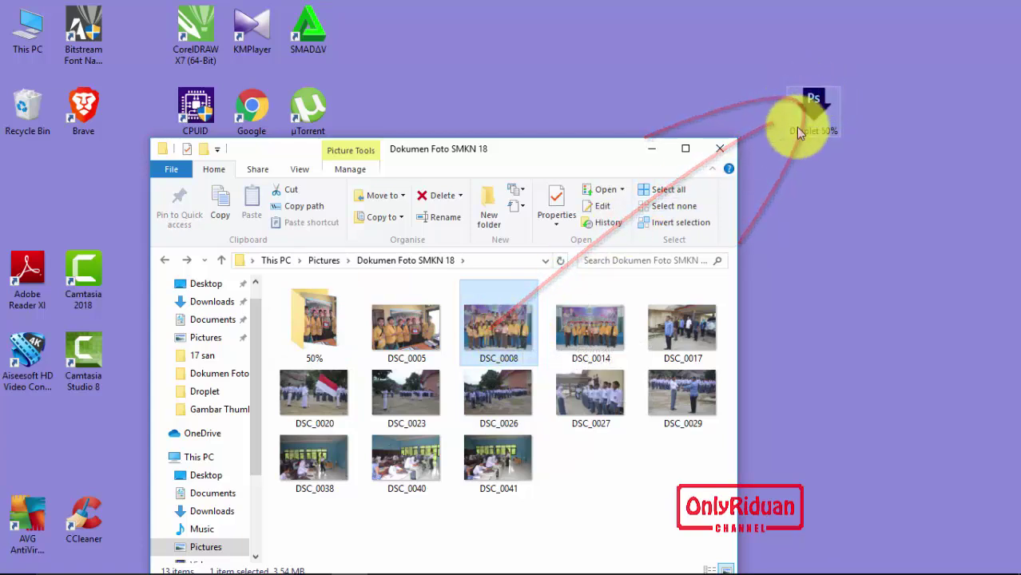
pyautogui.moveTo(780, 137); pyautogui.dragTo(513, 336)
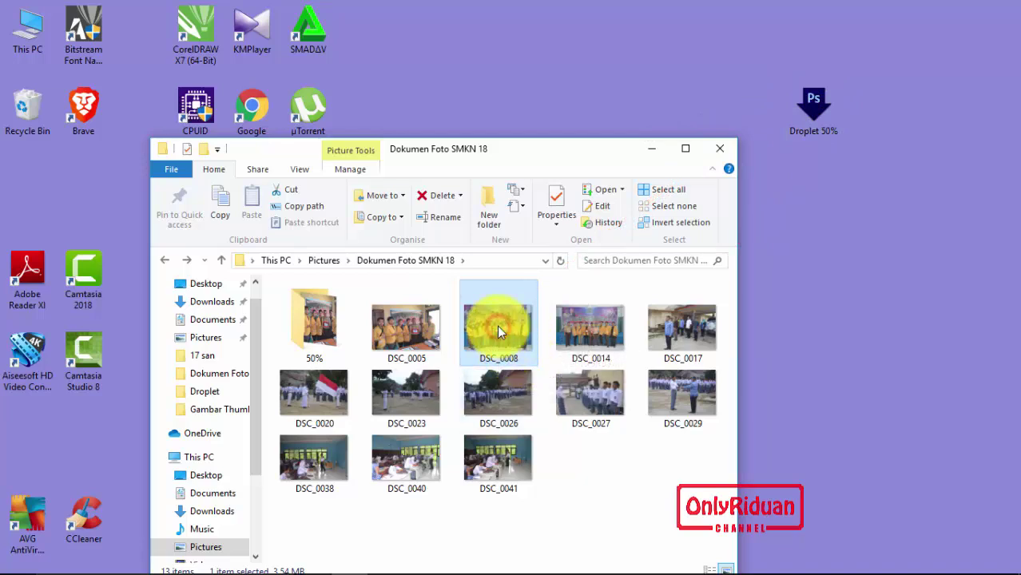
pyautogui.moveTo(497, 325); pyautogui.dragTo(815, 132)
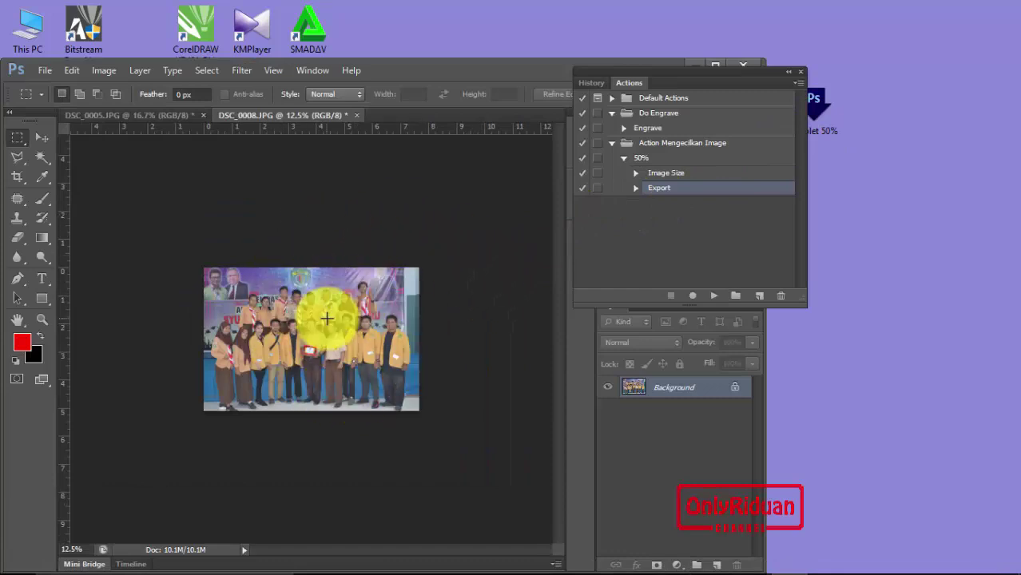
pyautogui.moveTo(679, 77); pyautogui.dragTo(629, 204)
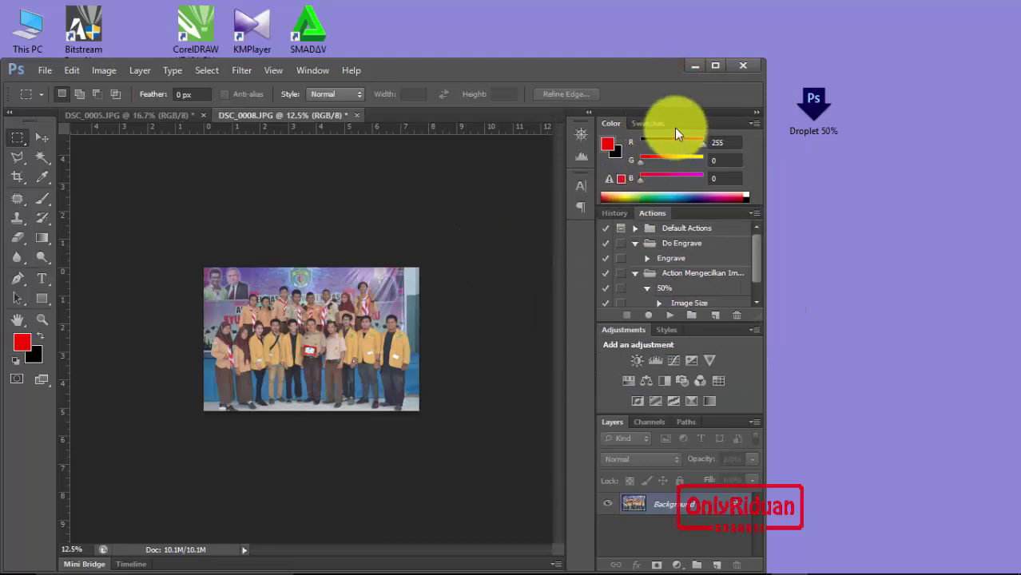
# Confirm the 50% folder now holds a 569 KB DSC_0008, then return to Dokumen Foto SMKN 18.
pyautogui.click(694, 66)
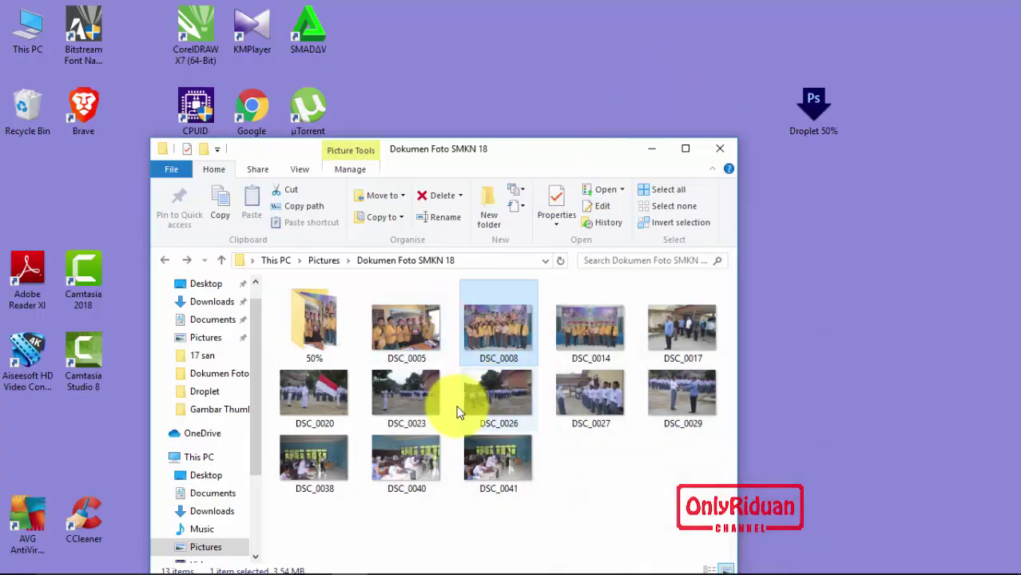
pyautogui.doubleClick(314, 328)
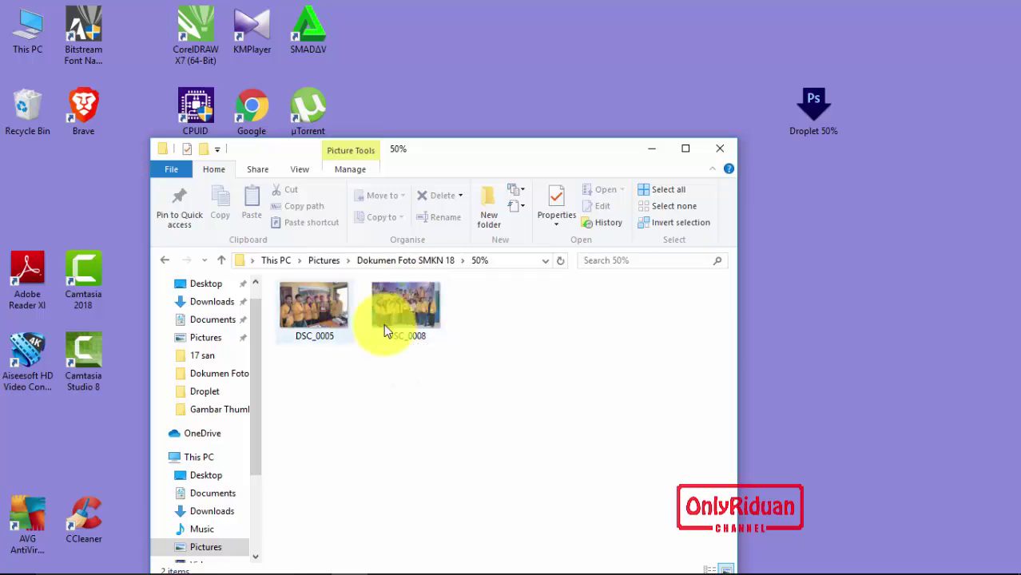
pyautogui.click(166, 260)
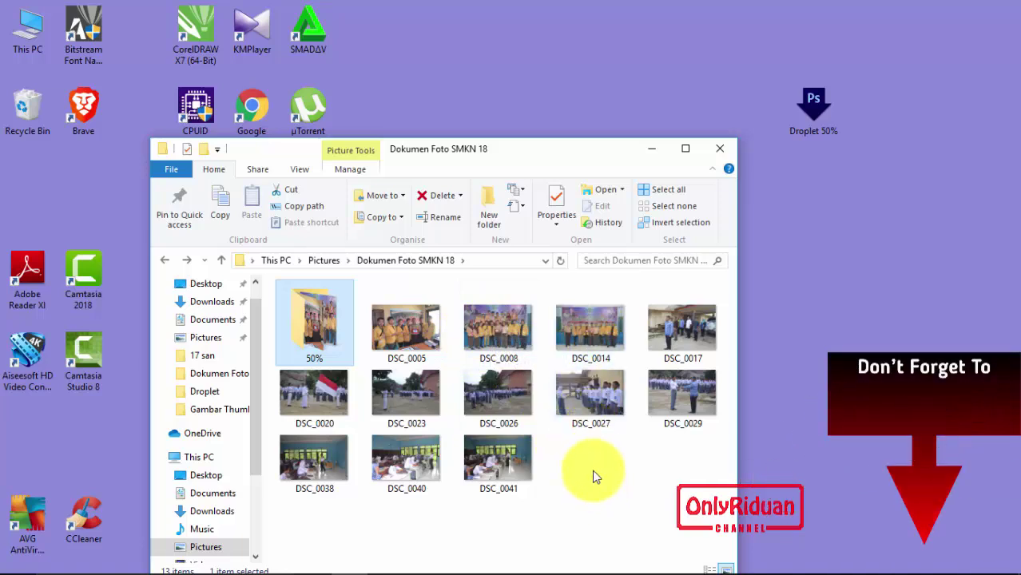
# Drop DSC_0014, DSC_0020, DSC_0023, DSC_0026 and DSC_0027 together onto Droplet 50%.
pyautogui.click(586, 323)
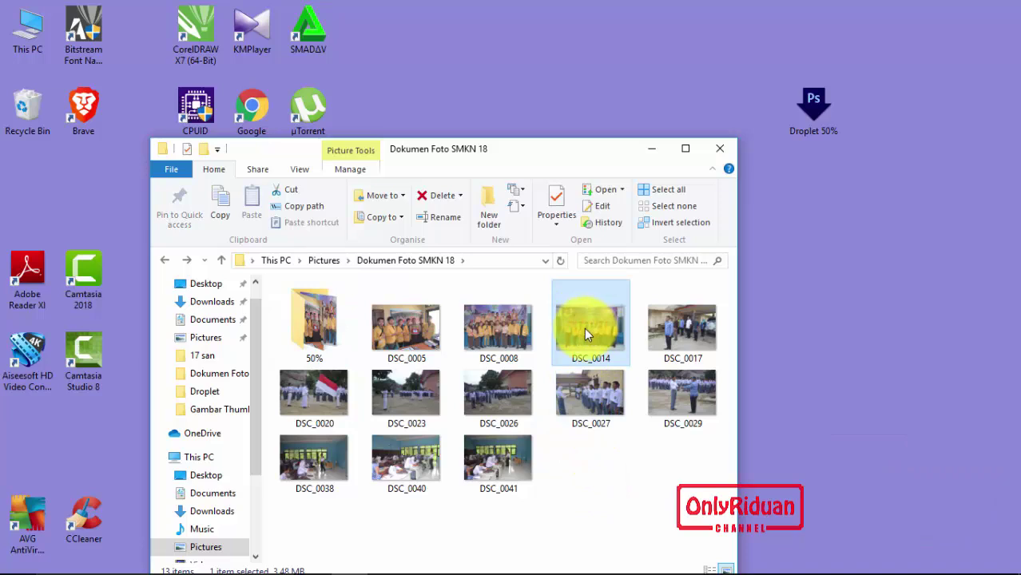
pyautogui.press('ctrl')
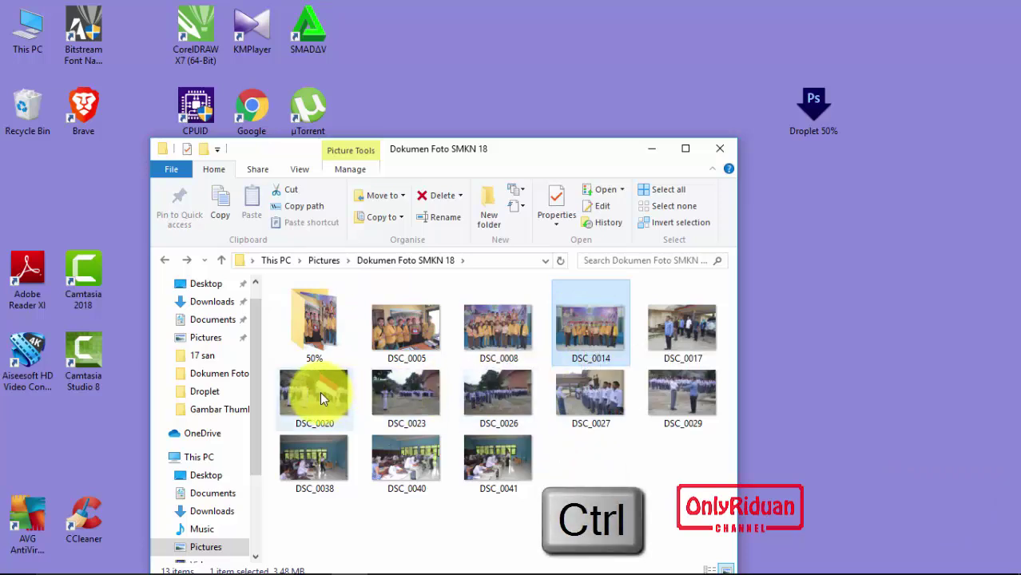
pyautogui.keyDown('ctrl'); pyautogui.click(318, 392); pyautogui.keyUp('ctrl')
pyautogui.keyDown('ctrl'); pyautogui.click(502, 391); pyautogui.keyUp('ctrl')
pyautogui.keyDown('ctrl'); pyautogui.click(590, 394); pyautogui.keyUp('ctrl')
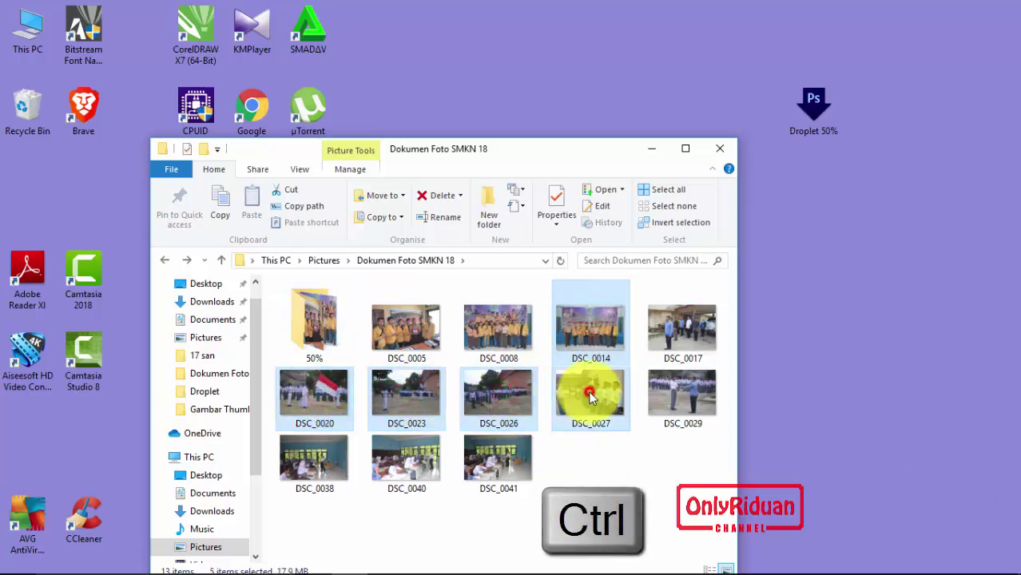
pyautogui.moveTo(588, 326); pyautogui.dragTo(816, 125)
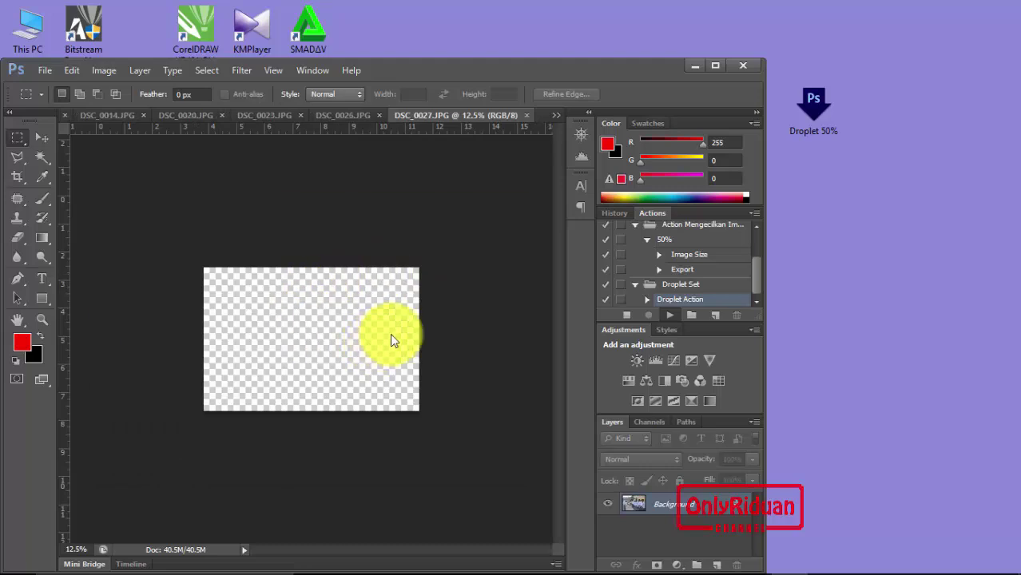
# Hide Photoshop and view the seven resized photos in the 50% folder.
pyautogui.click(693, 66)
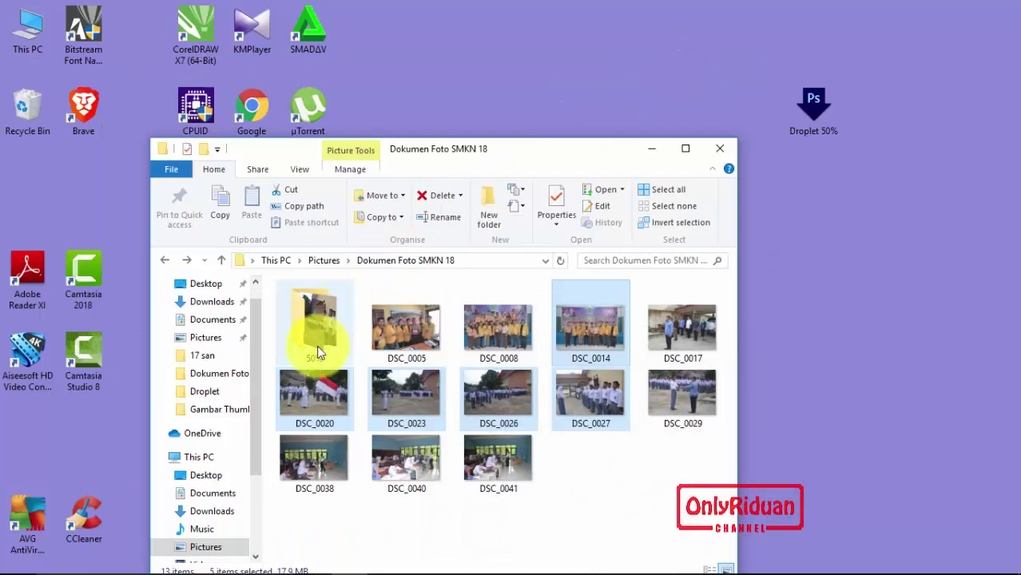
pyautogui.doubleClick(316, 327)
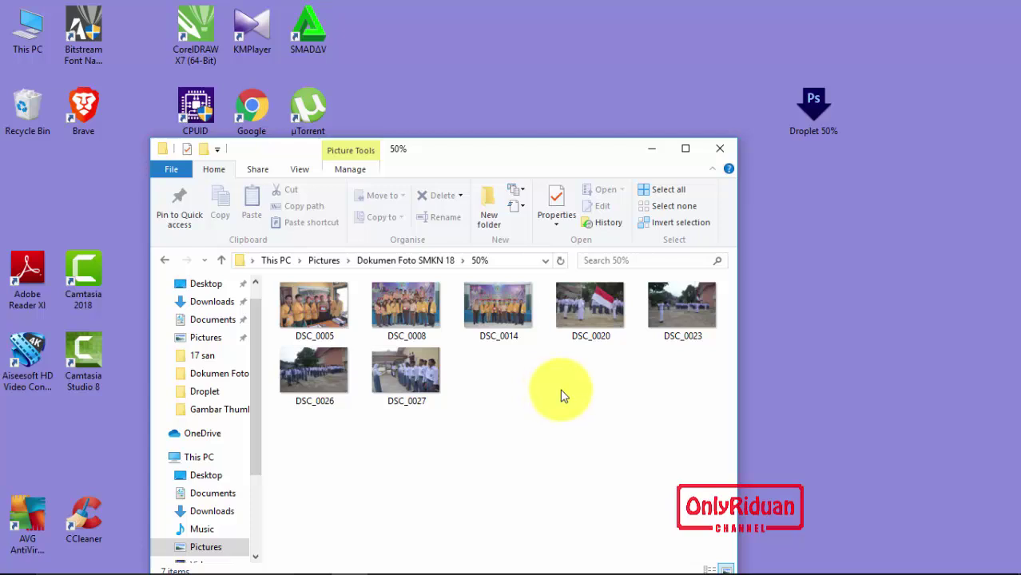
# Bring Photoshop back with the seven resized photos, maximize it, and float the Actions panel over the canvas.
pyautogui.click(165, 260)
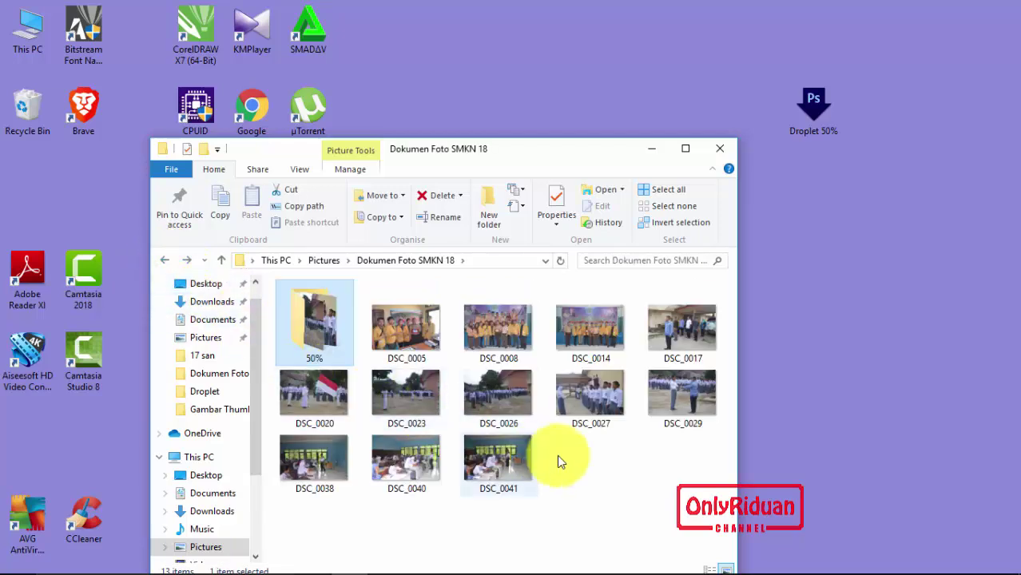
pyautogui.moveTo(547, 149); pyautogui.dragTo(547, 62)
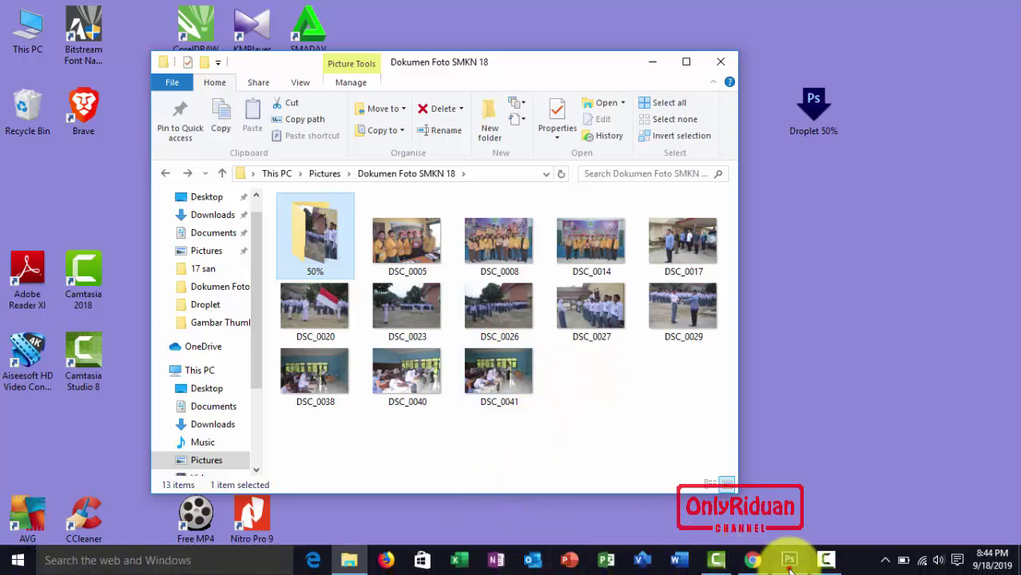
pyautogui.click(789, 561)
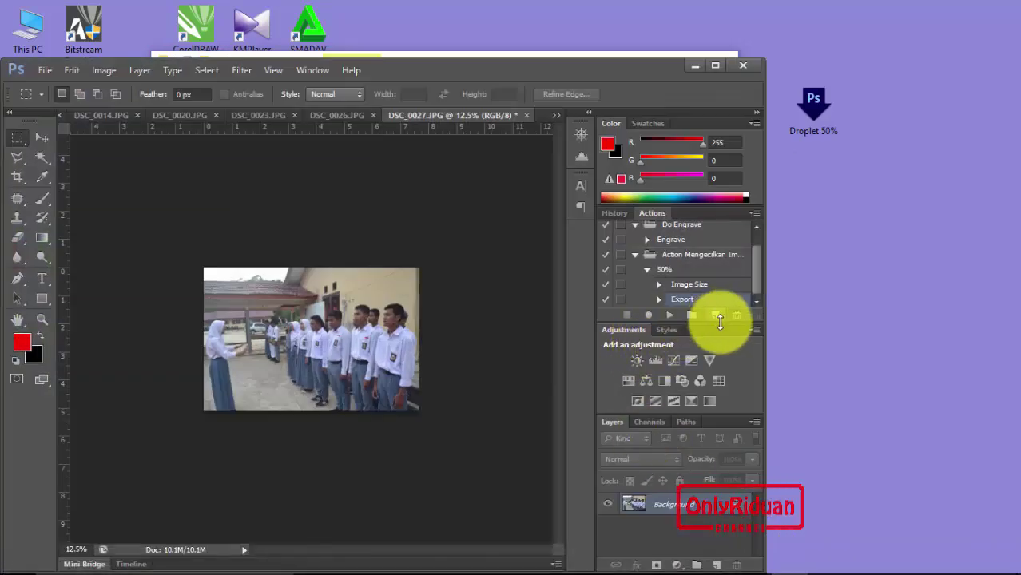
pyautogui.moveTo(650, 214); pyautogui.dragTo(421, 164)
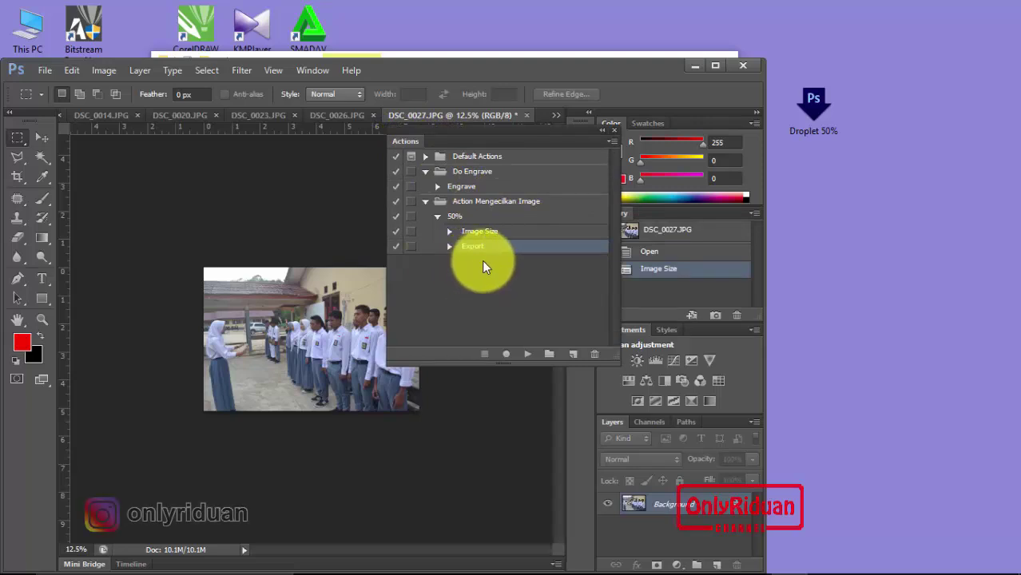
pyautogui.click(717, 68)
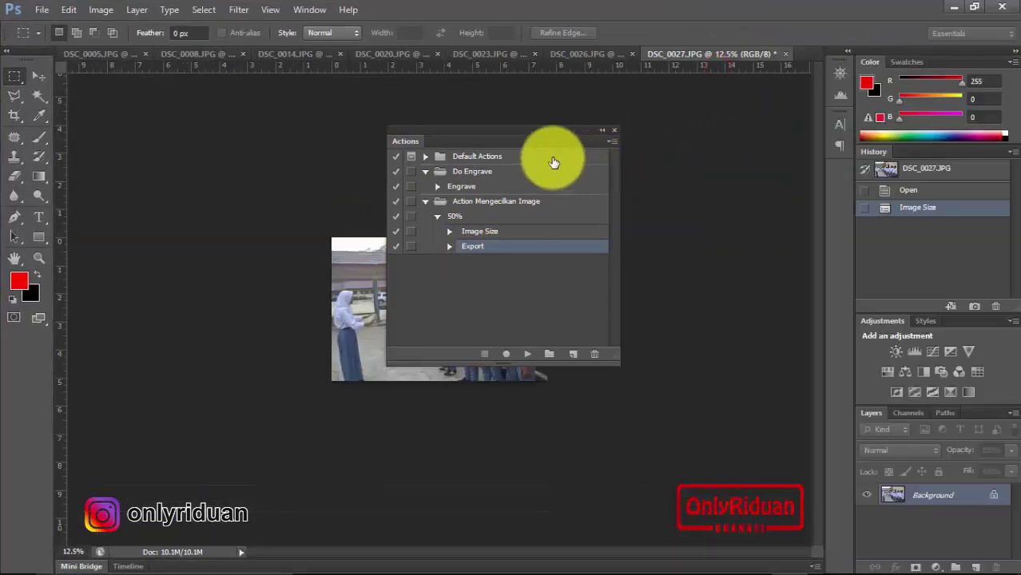
pyautogui.moveTo(525, 129)
pyautogui.mouseDown()
pyautogui.moveTo(707, 106)
pyautogui.moveTo(701, 100)
pyautogui.mouseUp()
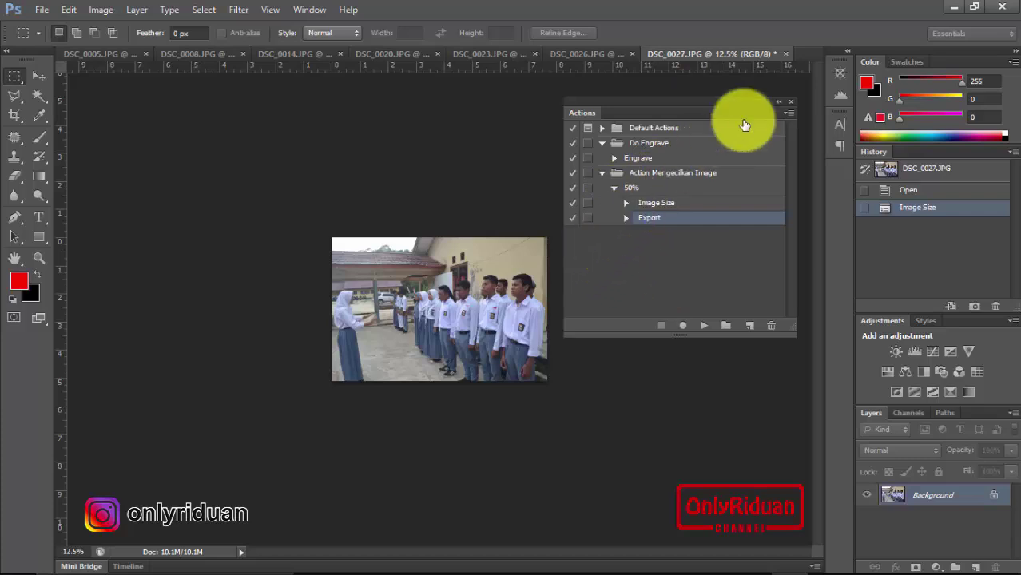
# Close all seven resized photos, DSC_0027 back to DSC_0005, without saving changes.
pyautogui.click(785, 54)
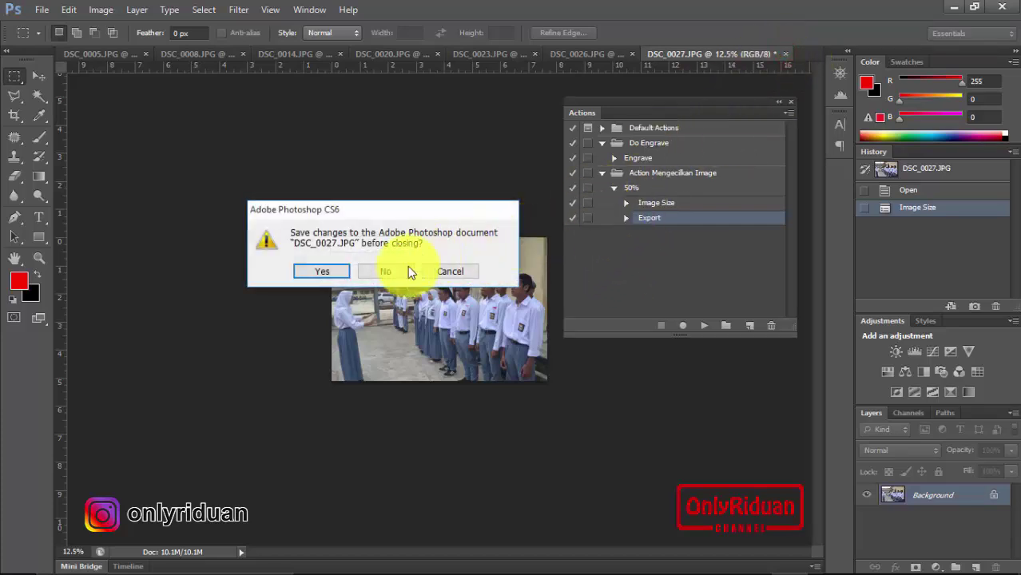
pyautogui.click(389, 272)
pyautogui.click(785, 53)
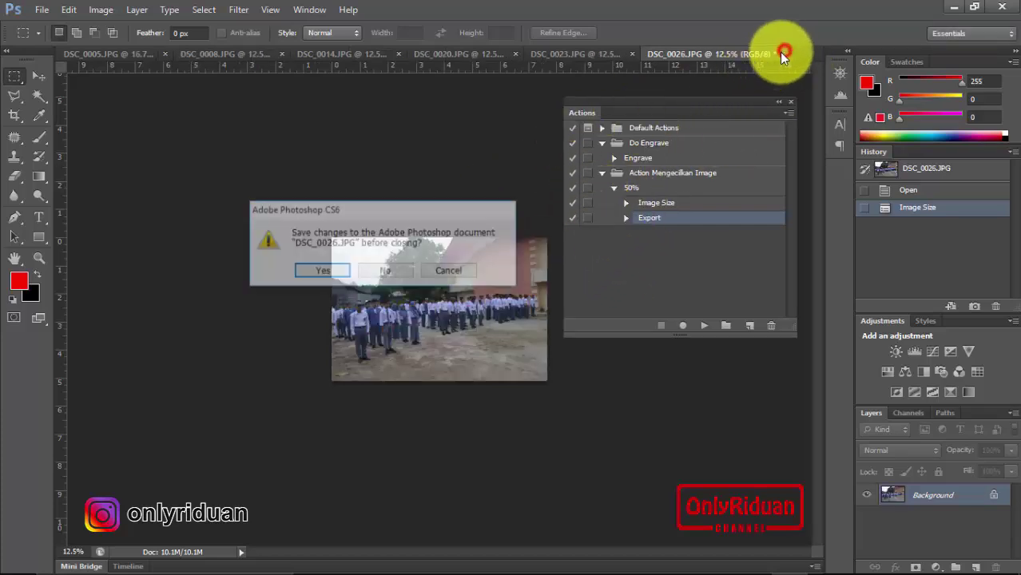
pyautogui.click(395, 271)
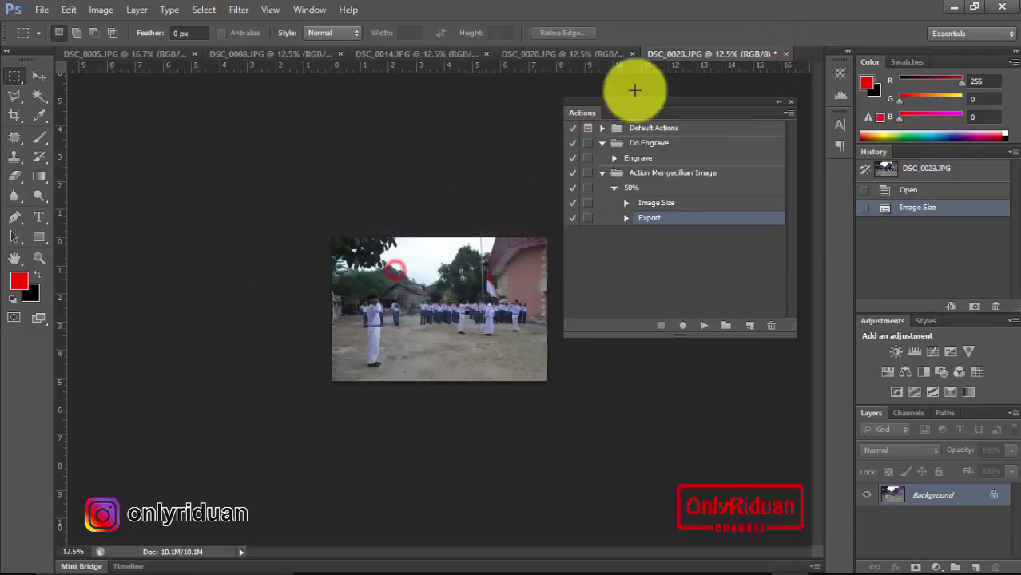
pyautogui.click(785, 54)
pyautogui.click(400, 272)
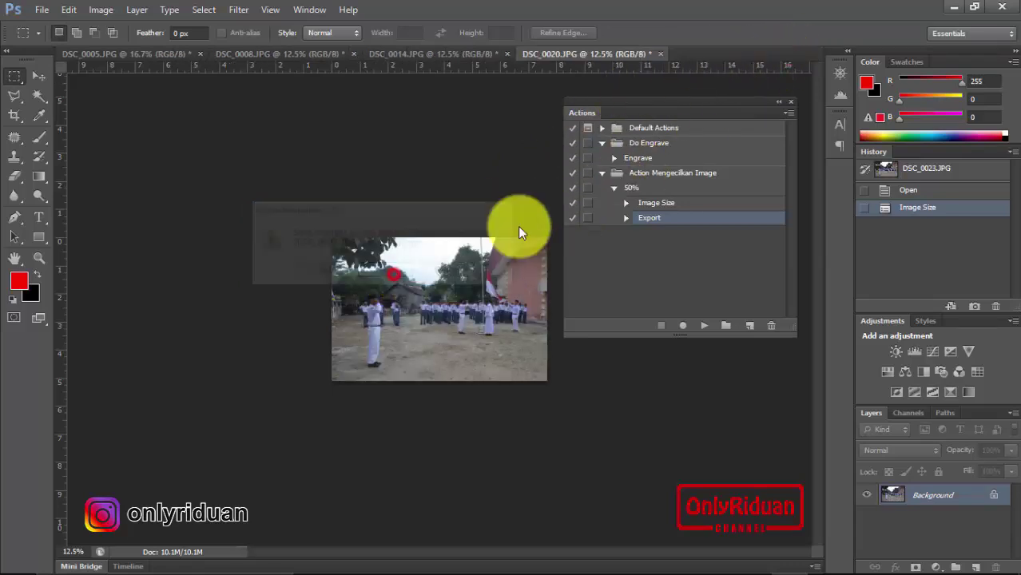
pyautogui.click(659, 54)
pyautogui.click(390, 271)
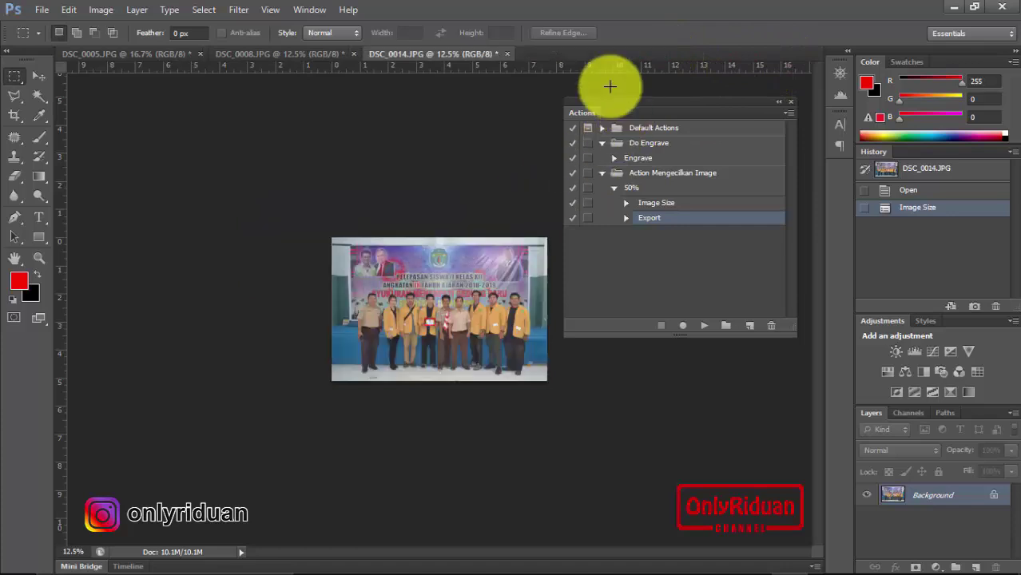
pyautogui.click(507, 54)
pyautogui.click(394, 273)
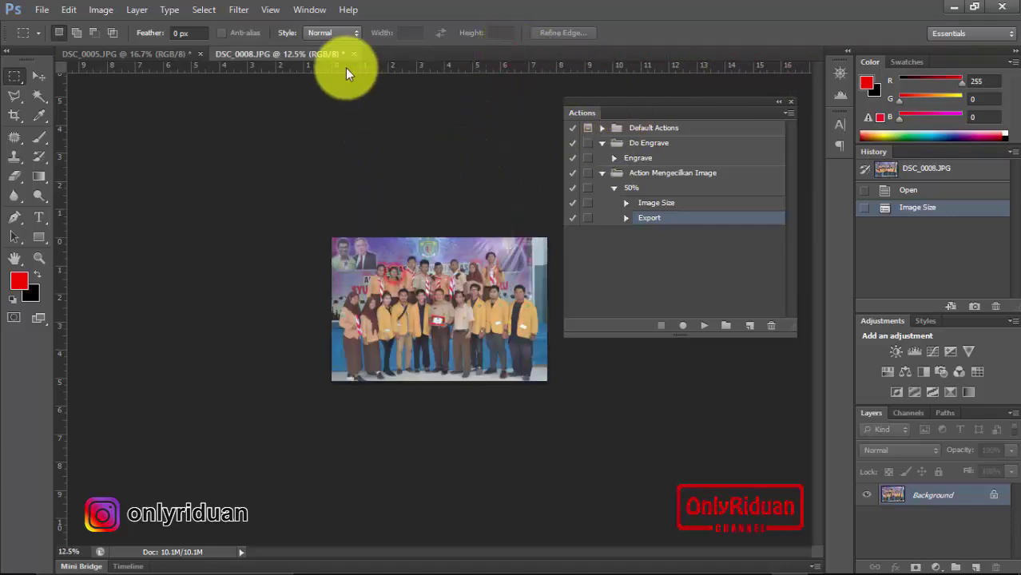
pyautogui.click(351, 54)
pyautogui.click(387, 271)
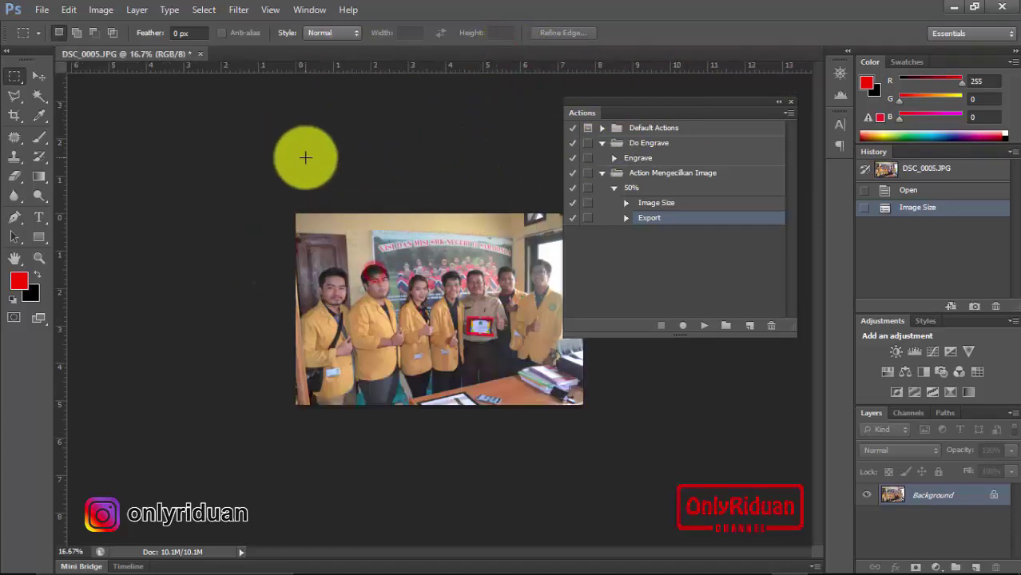
pyautogui.click(199, 54)
pyautogui.click(390, 270)
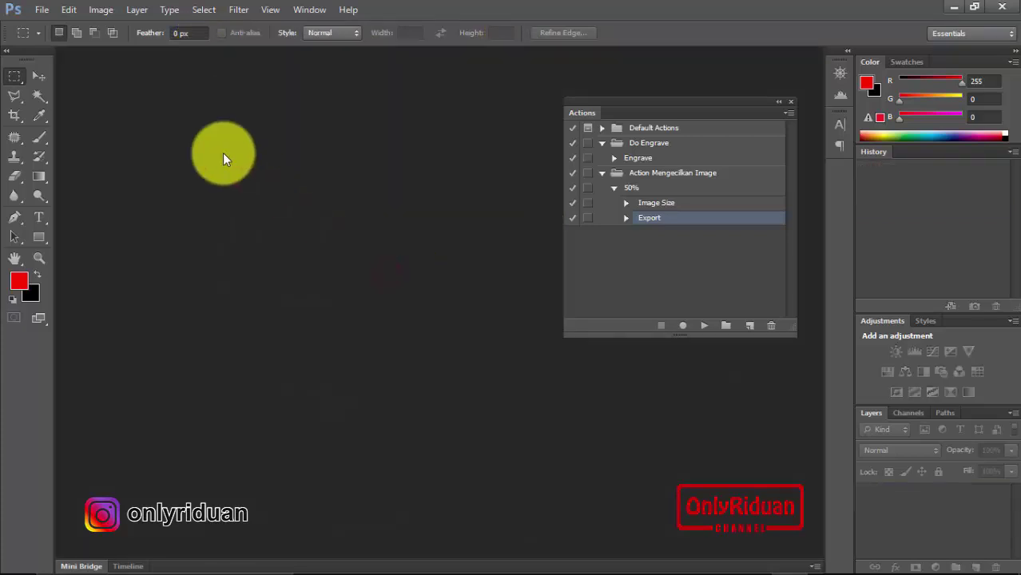
# Open the photo DSC_0005 at full size.
pyautogui.click(41, 10)
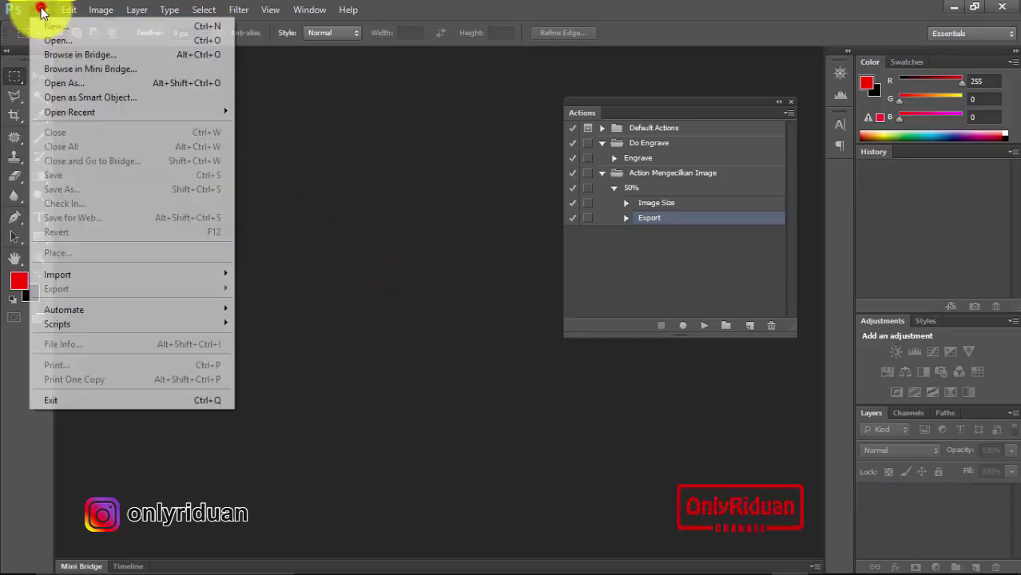
pyautogui.click(52, 39)
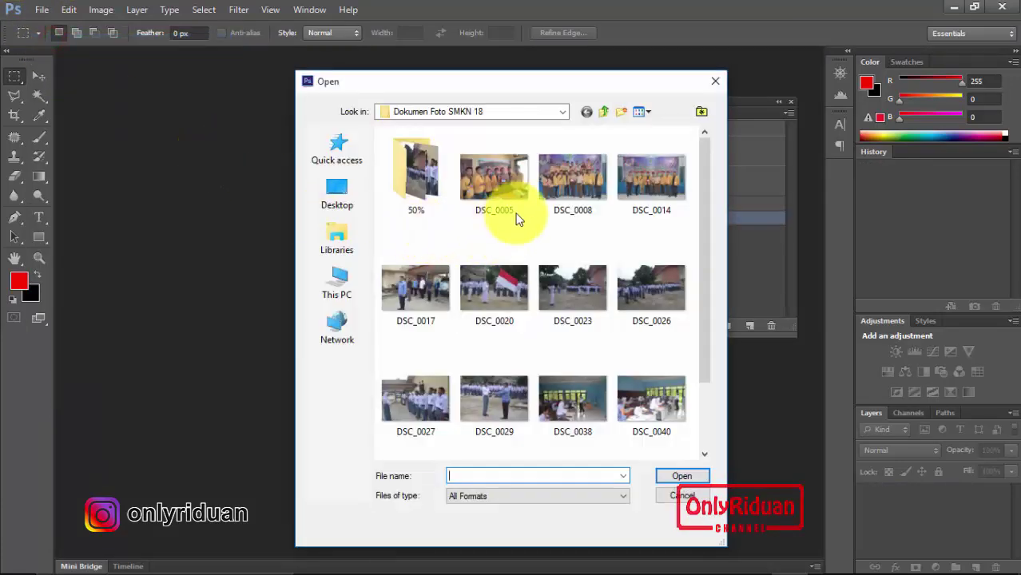
pyautogui.click(499, 190)
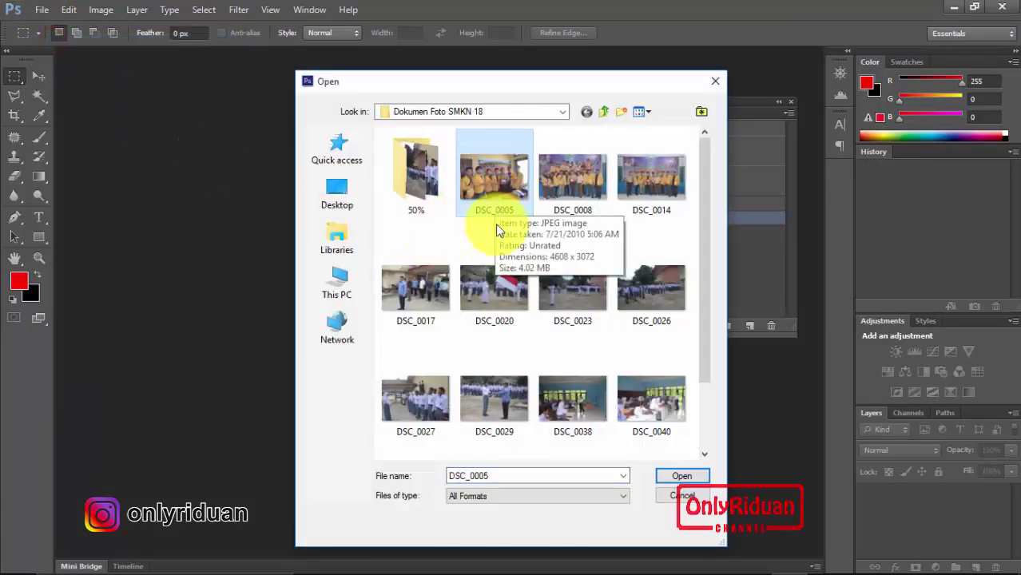
pyautogui.click(682, 476)
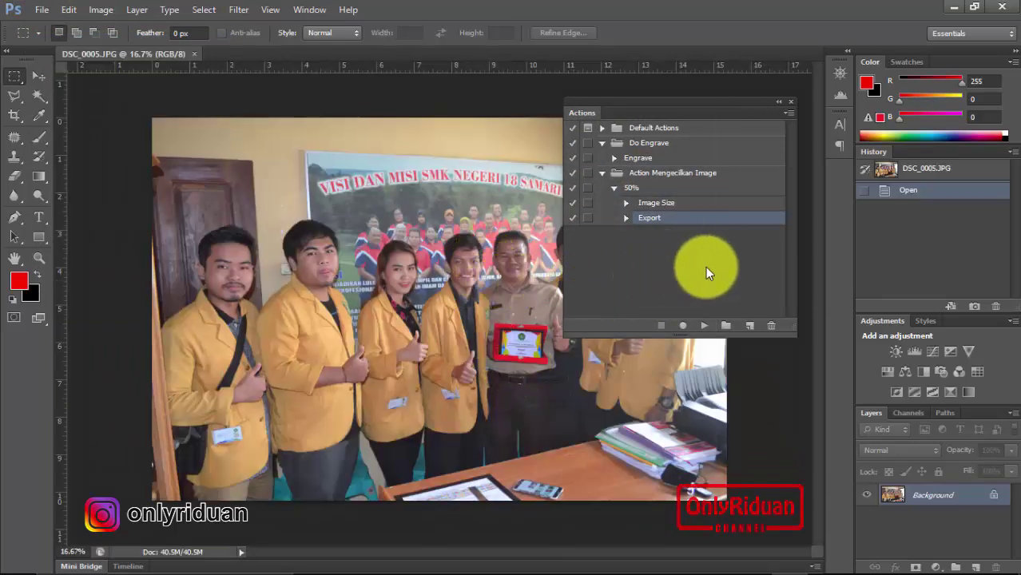
# Create a new action named 25% in the Action Mengecilkan Image set and start recording.
pyautogui.click(786, 112)
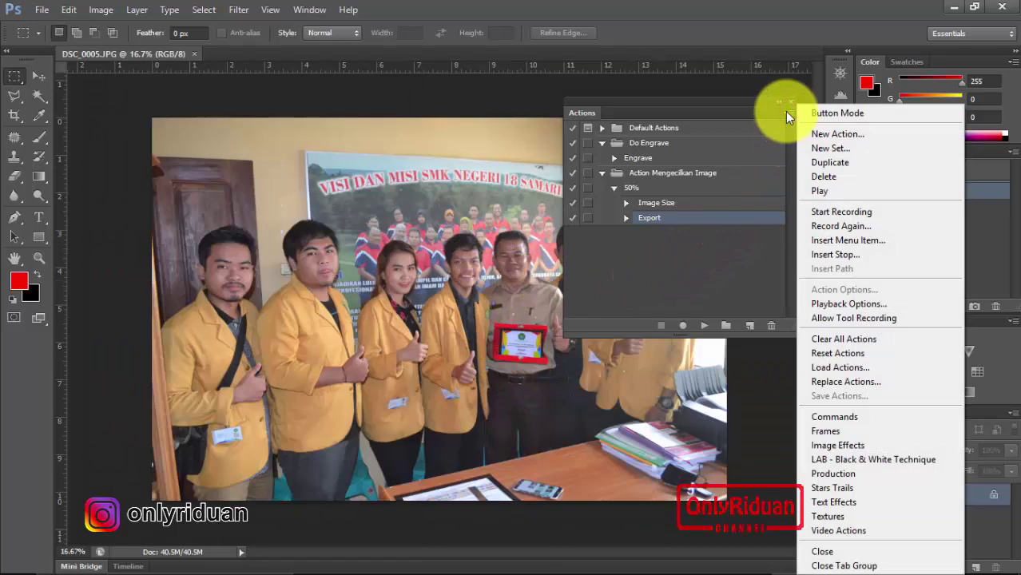
pyautogui.click(817, 133)
pyautogui.write('25')
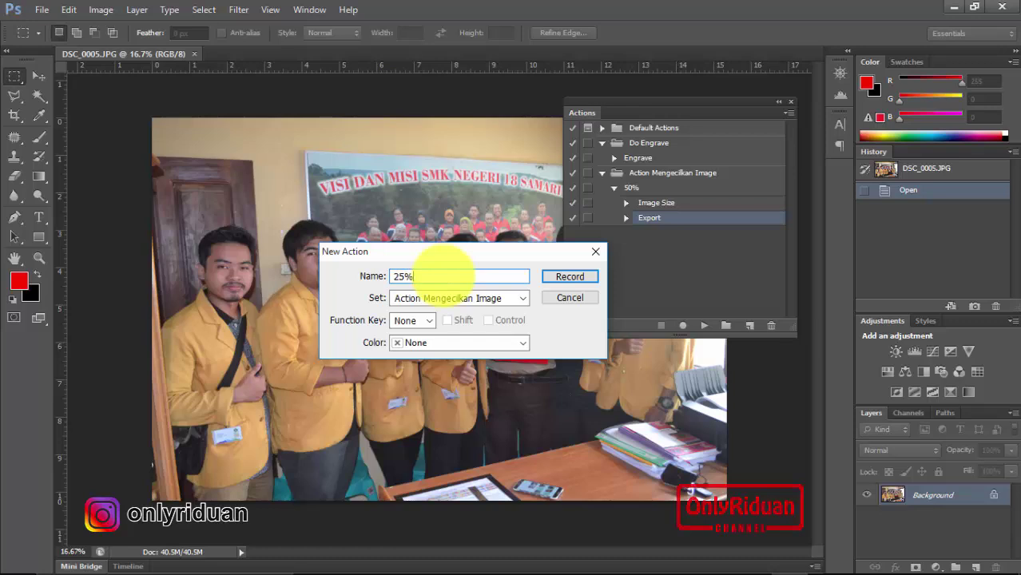
pyautogui.click(572, 278)
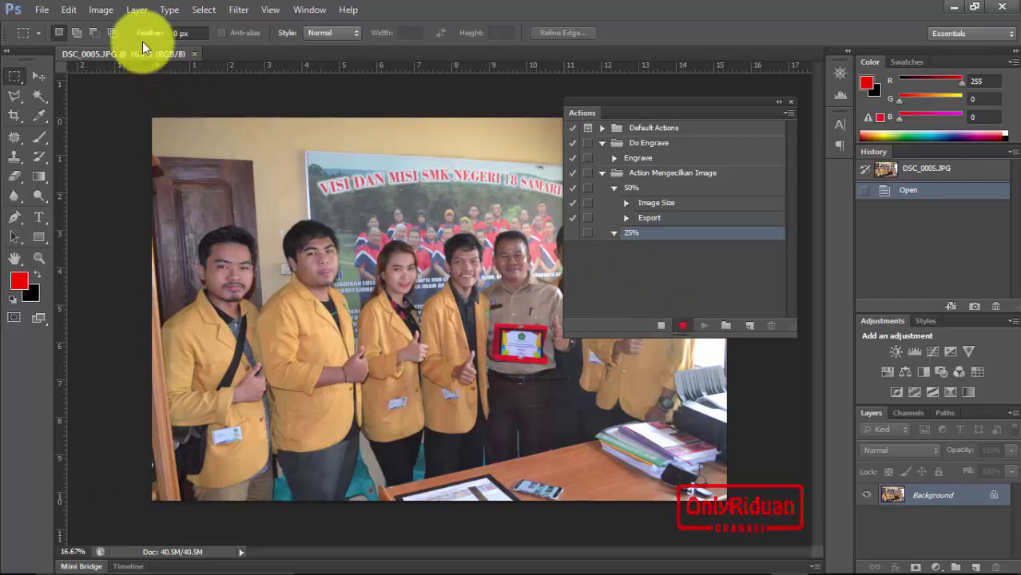
# Resize DSC_0005 to 25 percent width in Image Size, recording the step.
pyautogui.click(101, 11)
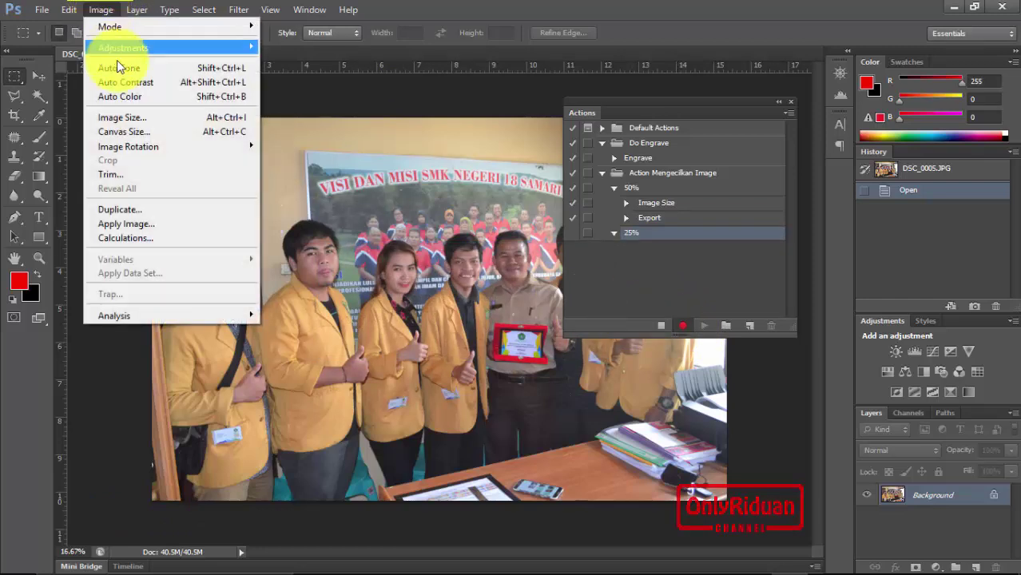
pyautogui.click(139, 120)
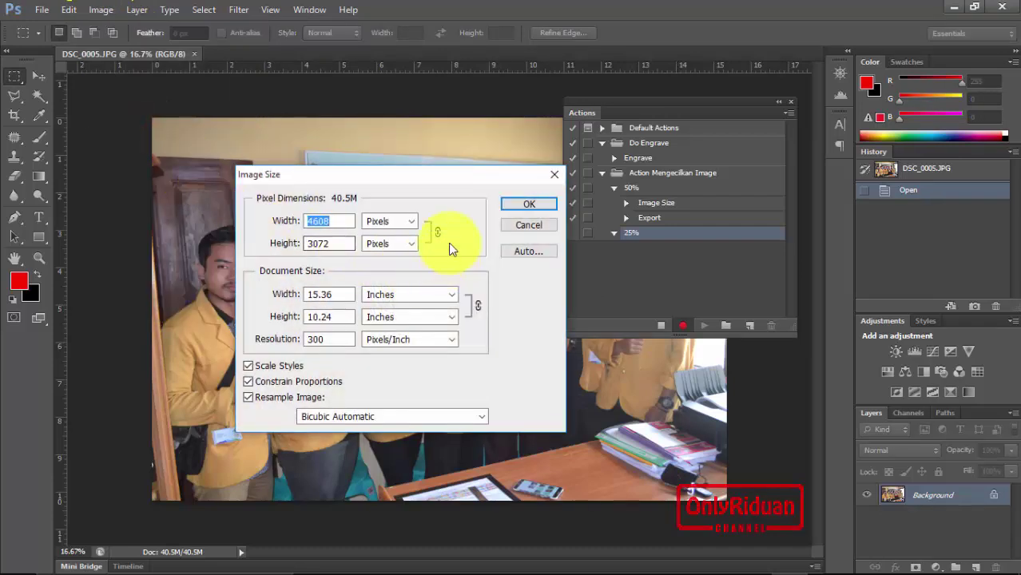
pyautogui.click(408, 222)
pyautogui.click(399, 245)
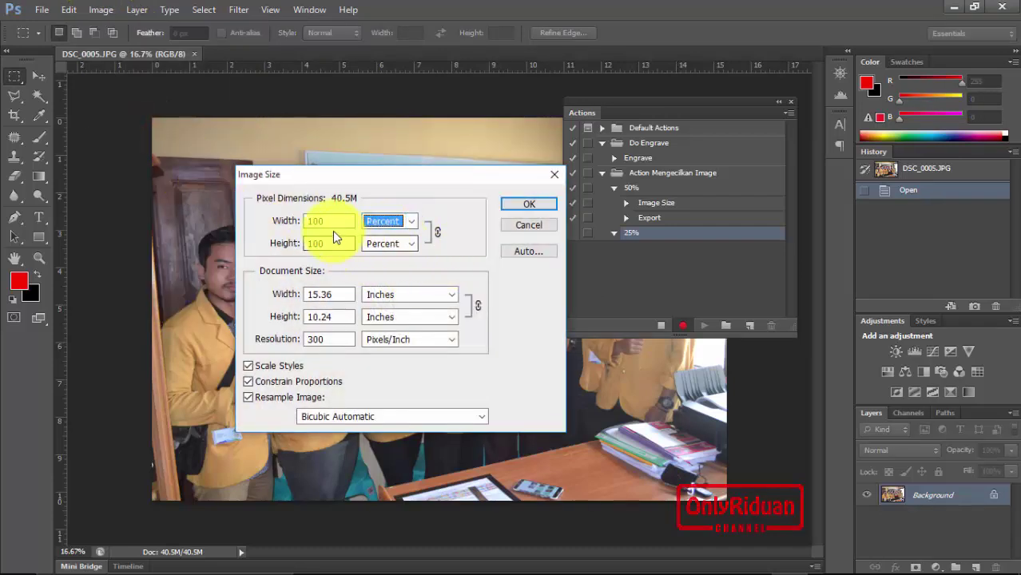
pyautogui.click(333, 223)
pyautogui.write('25')
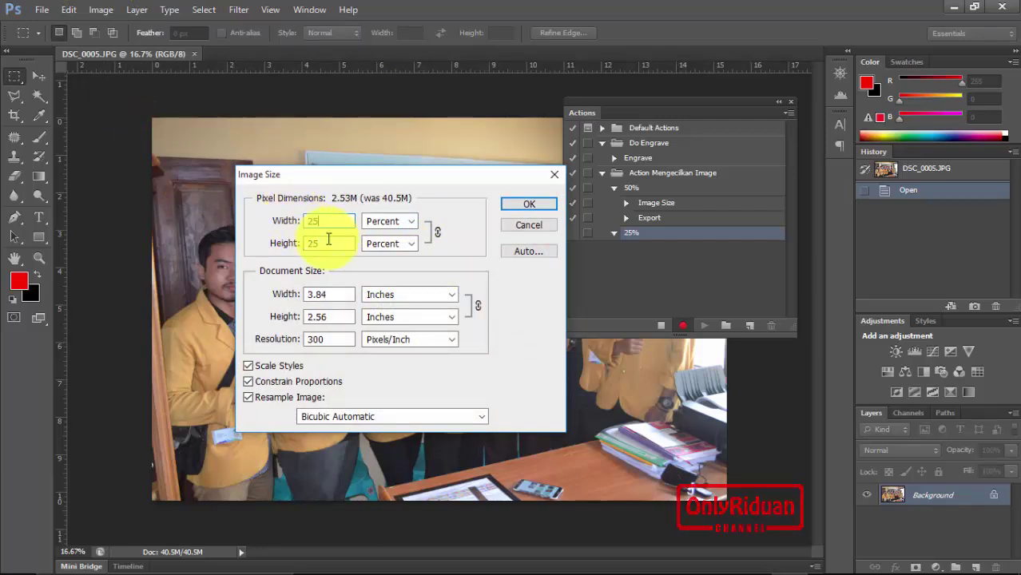
pyautogui.click(528, 206)
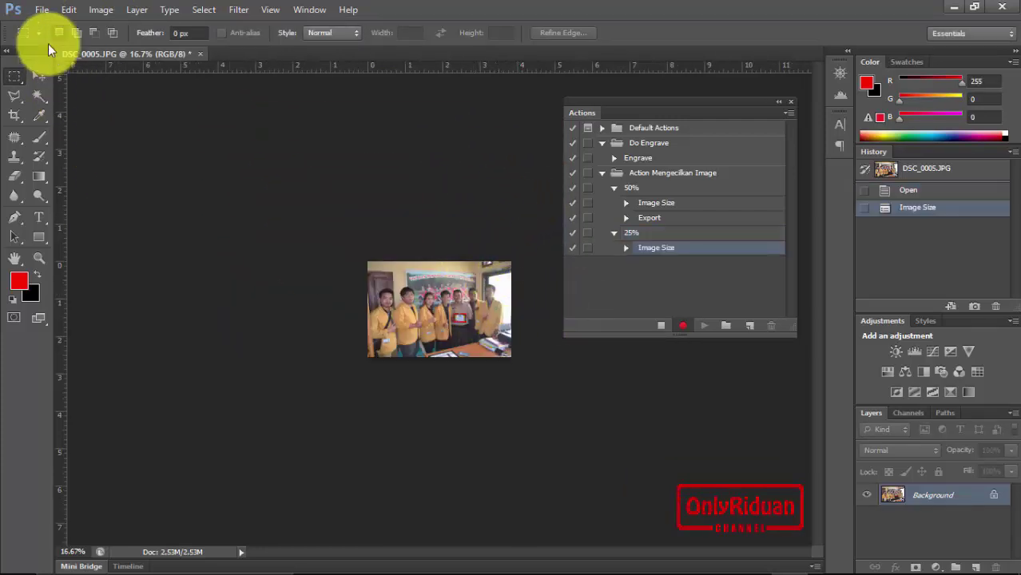
# Save DSC_0005 for Web into a new 25% folder under Dokumen Foto SMKN 18.
pyautogui.click(41, 10)
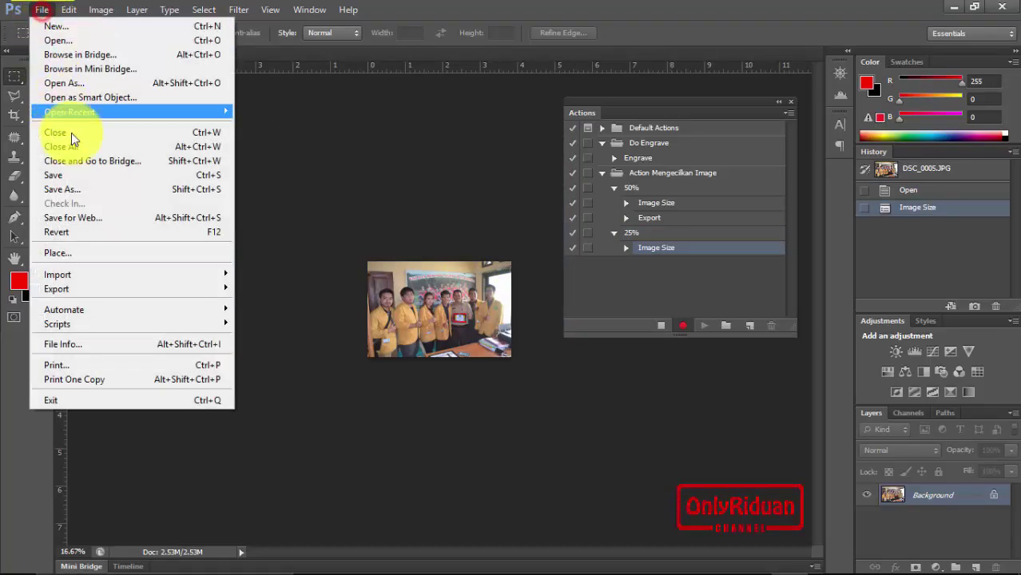
pyautogui.click(85, 217)
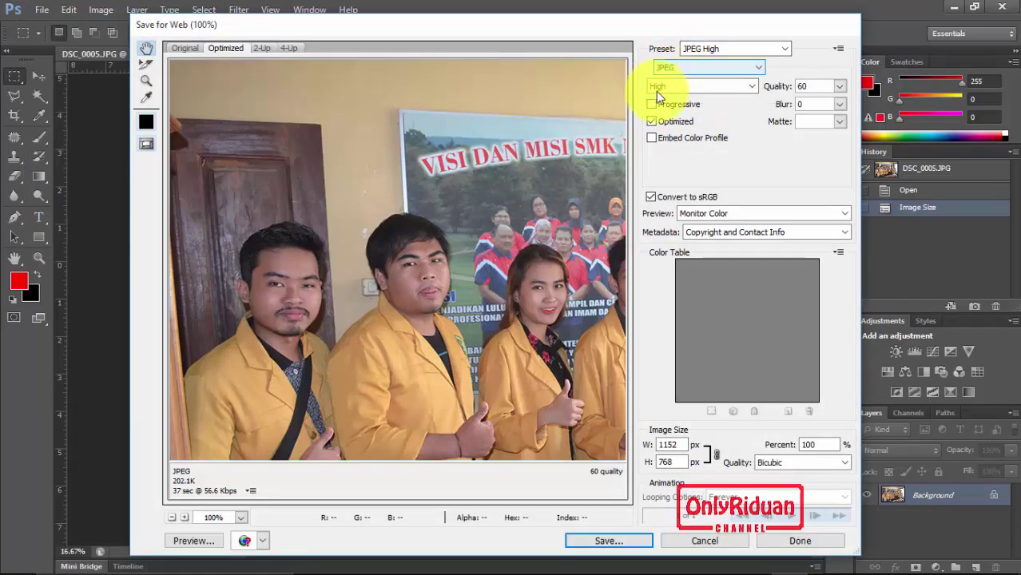
pyautogui.click(627, 541)
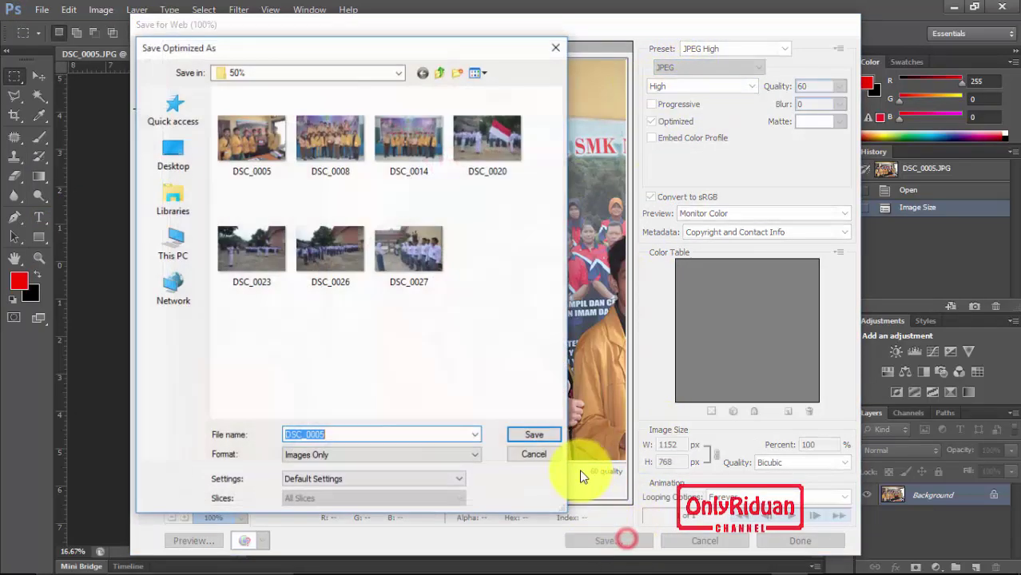
pyautogui.click(440, 73)
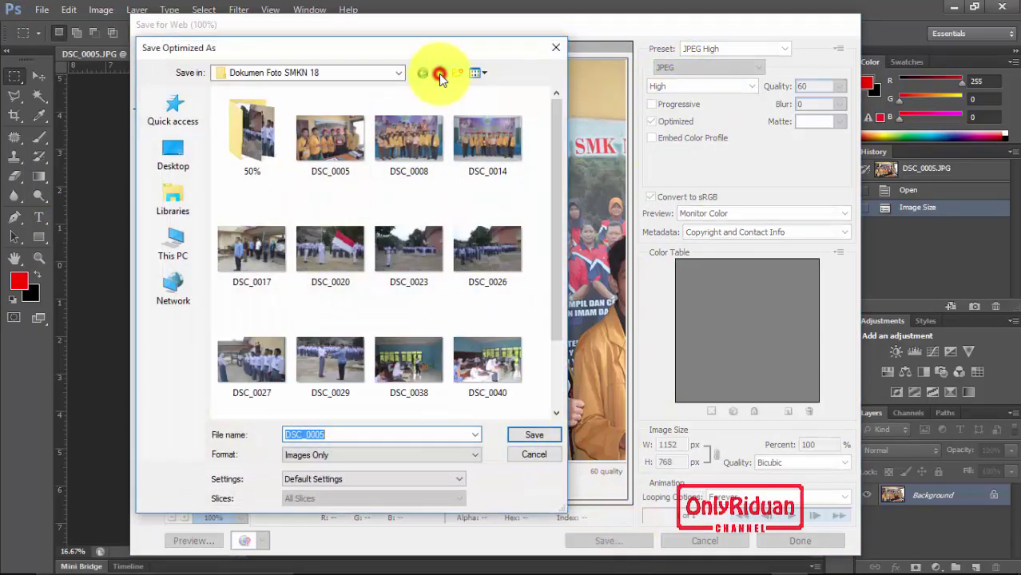
pyautogui.click(457, 73)
pyautogui.write('25')
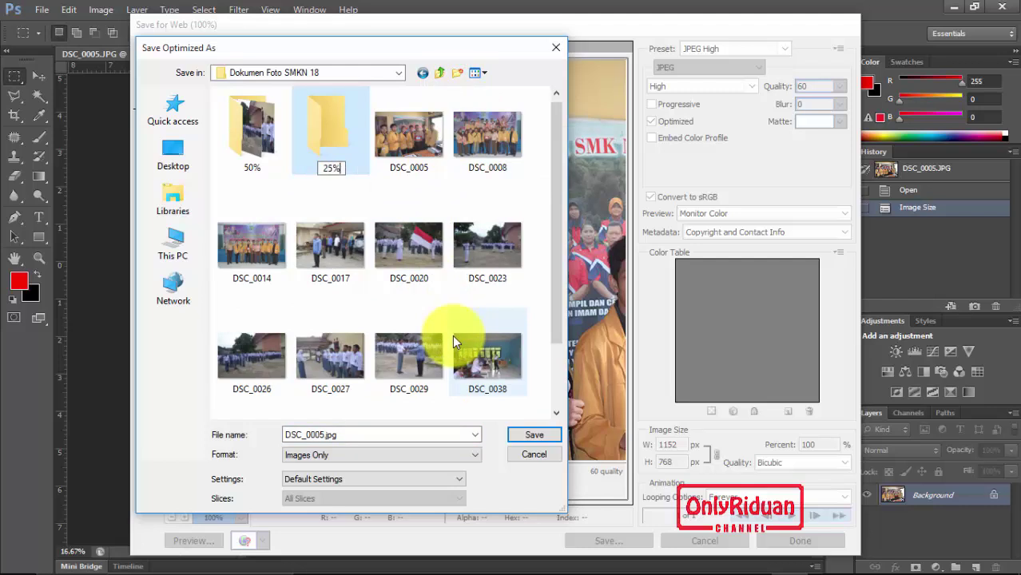
pyautogui.doubleClick(333, 142)
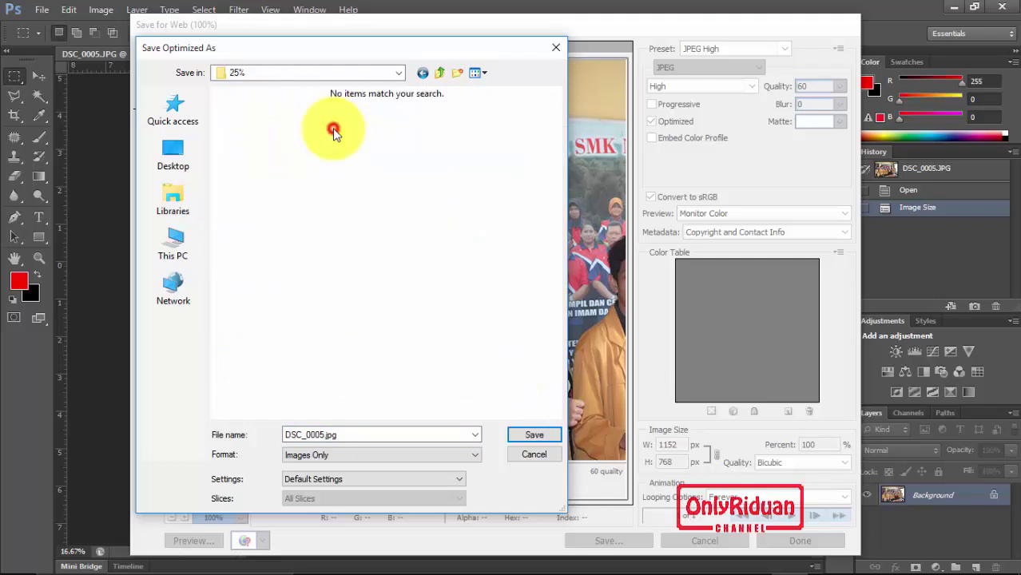
pyautogui.click(331, 435)
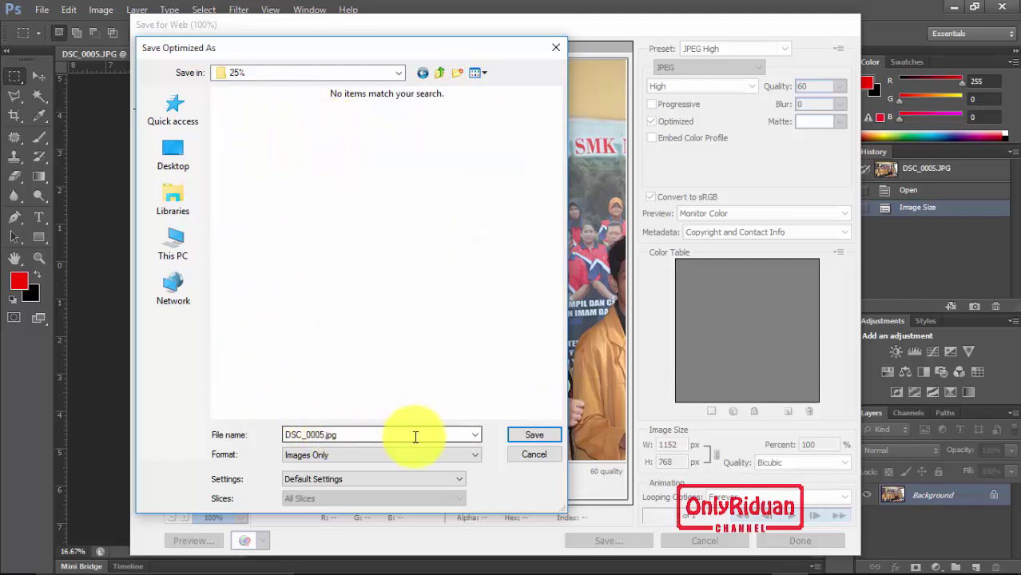
pyautogui.click(533, 435)
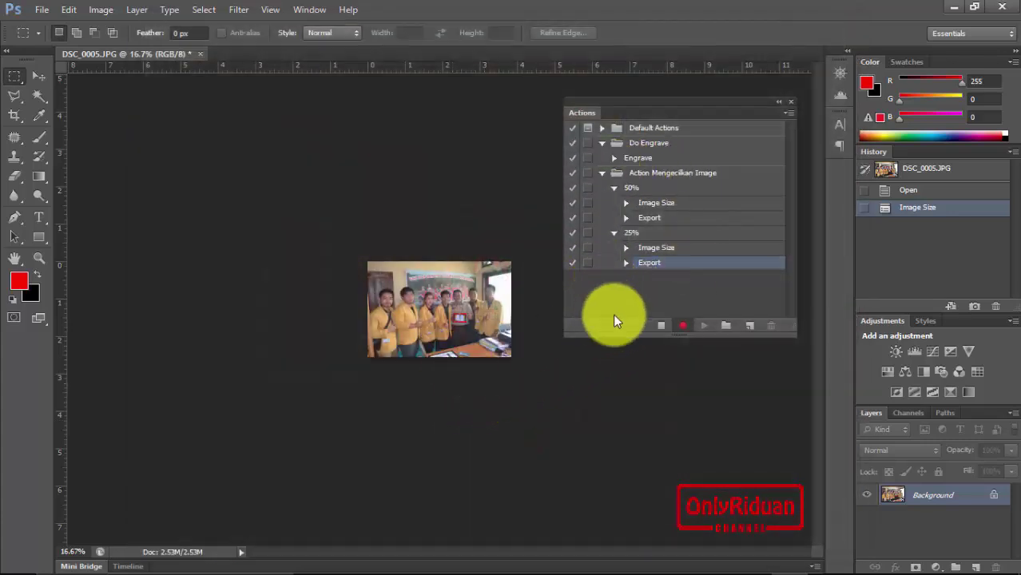
# Stop recording, then start a droplet using the 25% action.
pyautogui.click(661, 331)
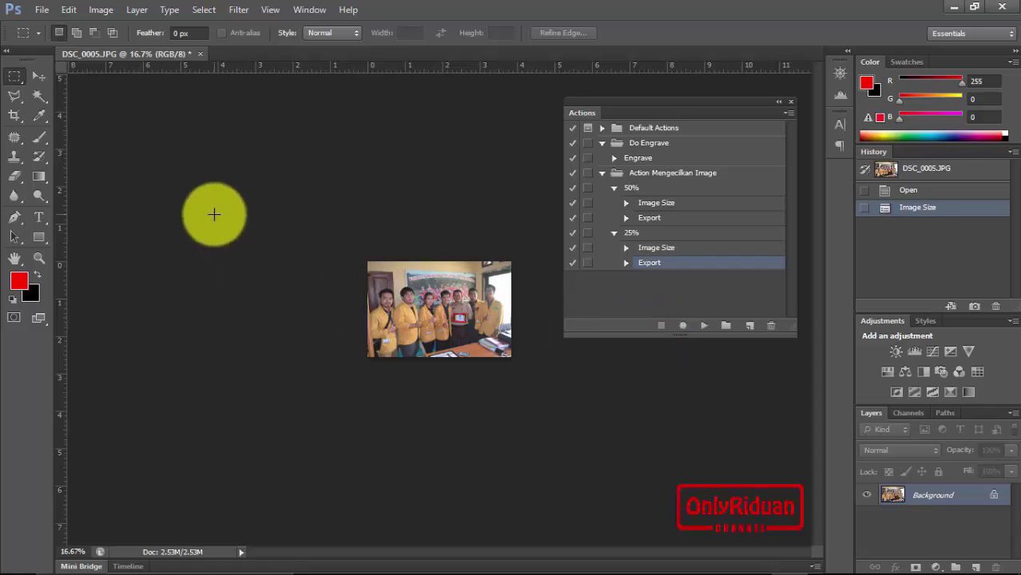
pyautogui.click(41, 10)
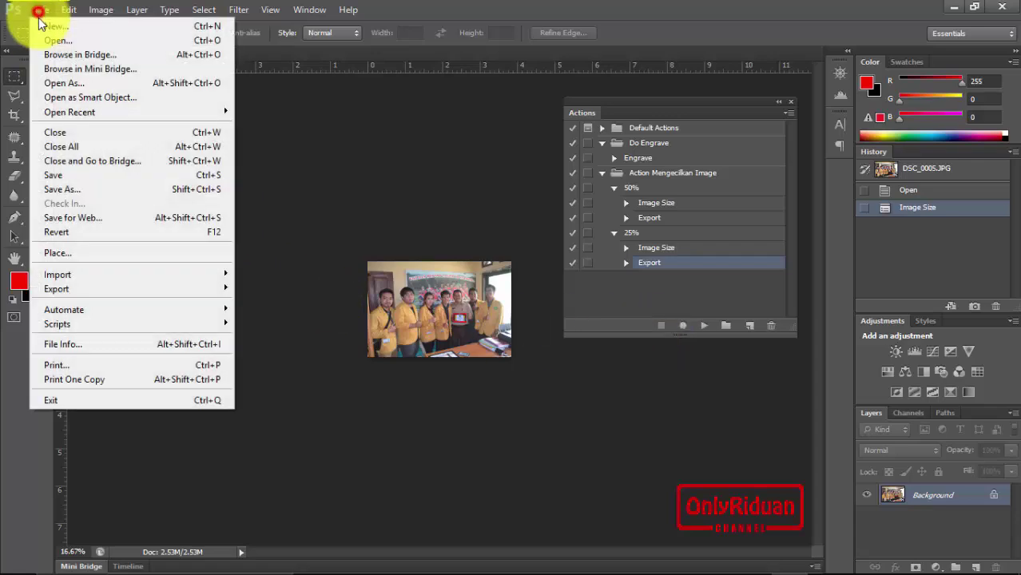
pyautogui.moveTo(64, 310)
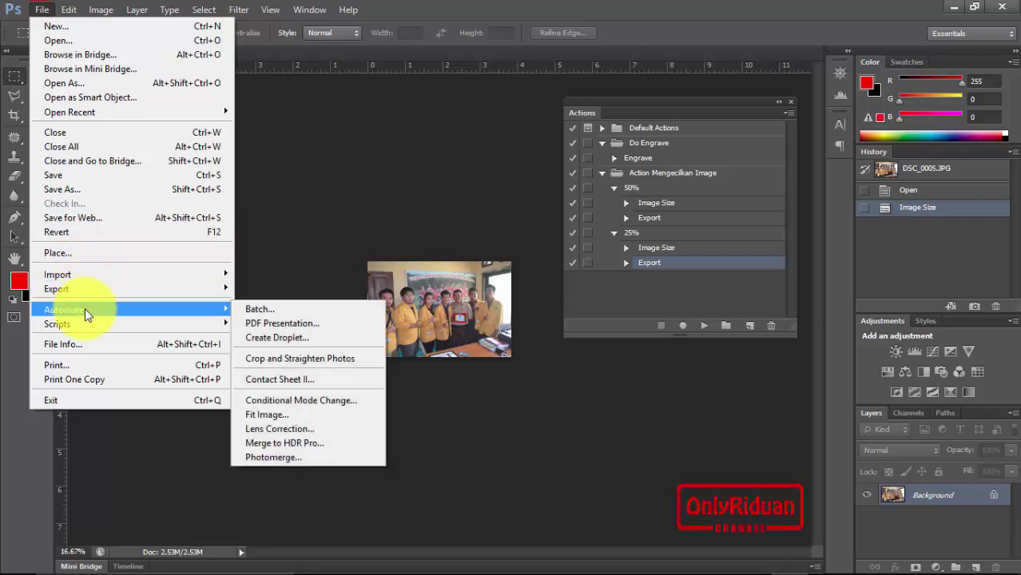
pyautogui.click(289, 338)
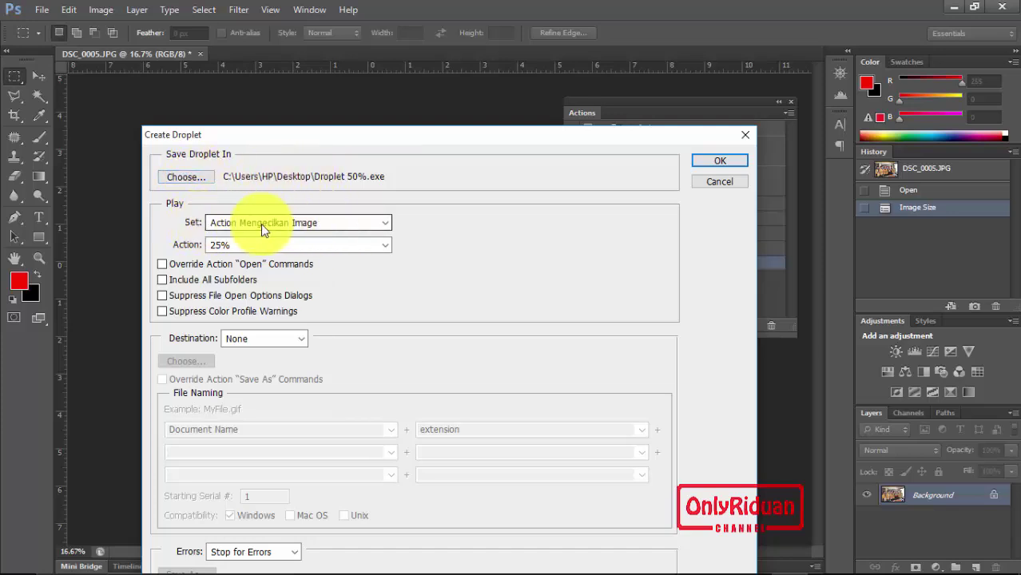
pyautogui.click(292, 244)
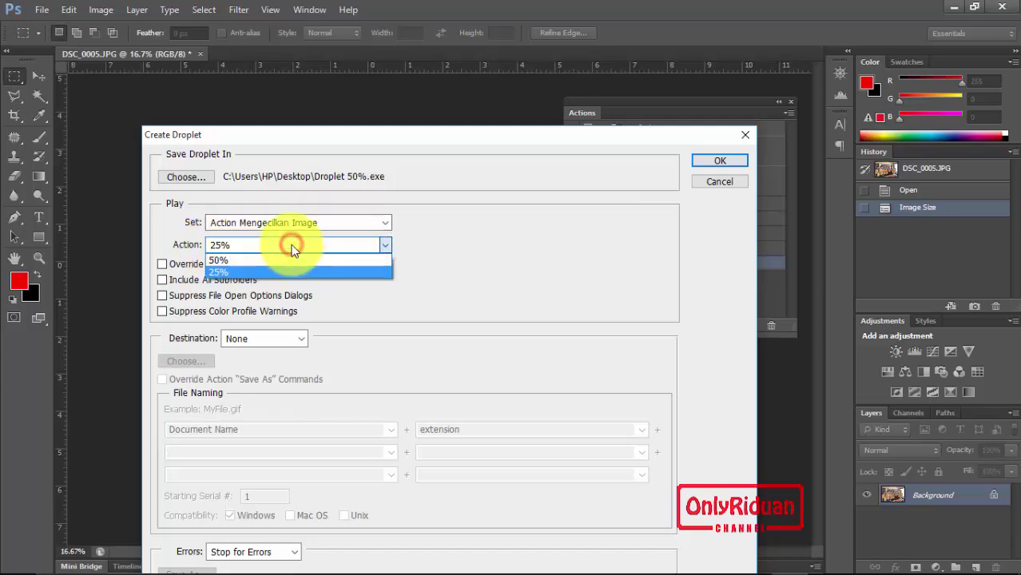
pyautogui.click(223, 273)
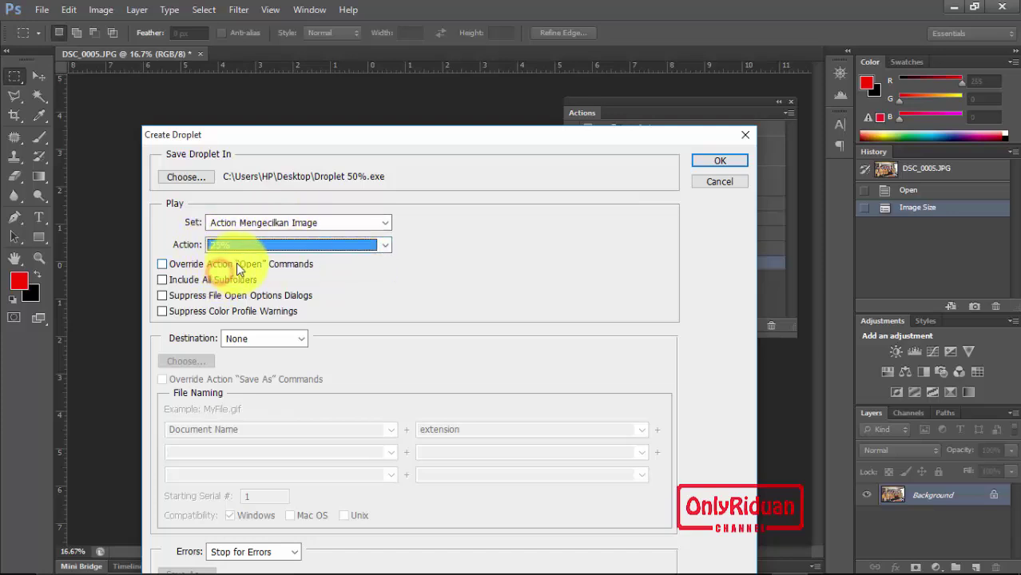
# Save the droplet as Droplet 25% on the Desktop, keeping the 50% droplet.
pyautogui.click(720, 161)
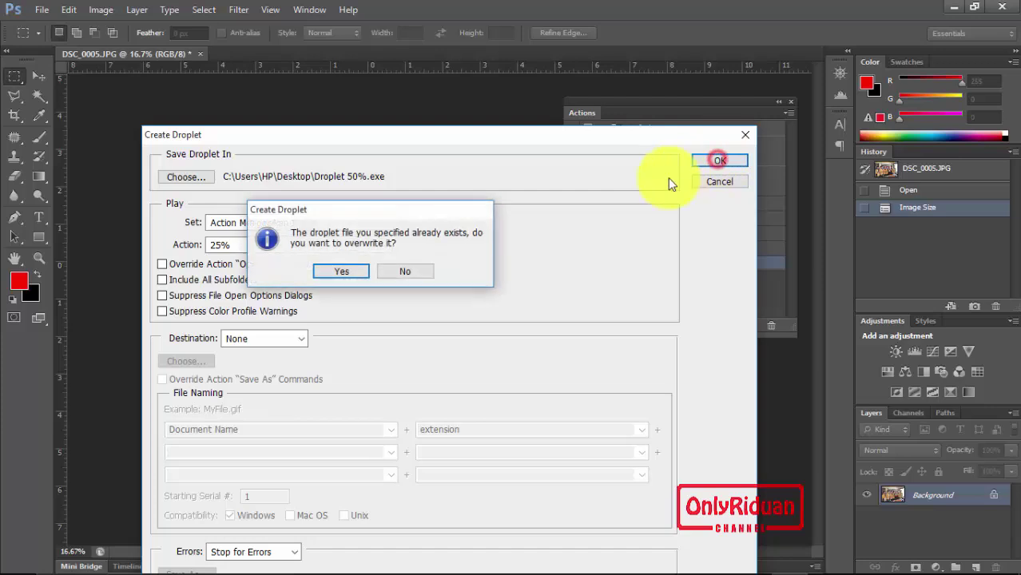
pyautogui.click(410, 272)
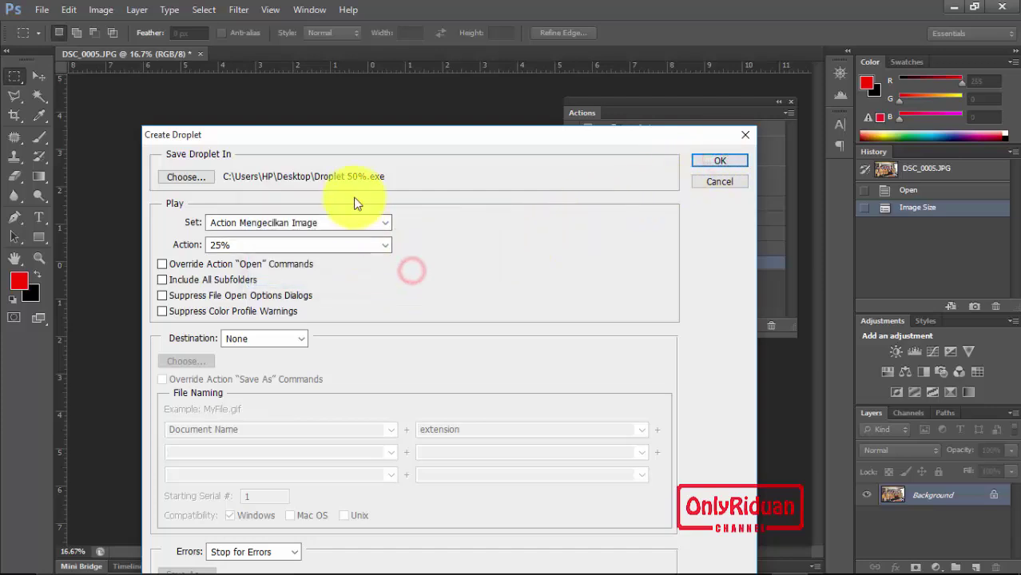
pyautogui.click(185, 178)
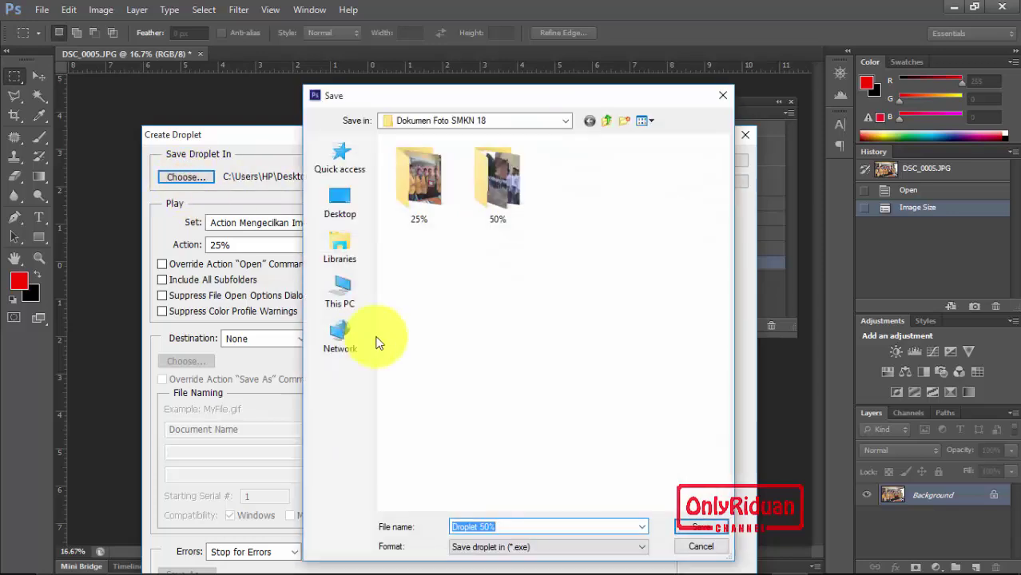
pyautogui.click(491, 528)
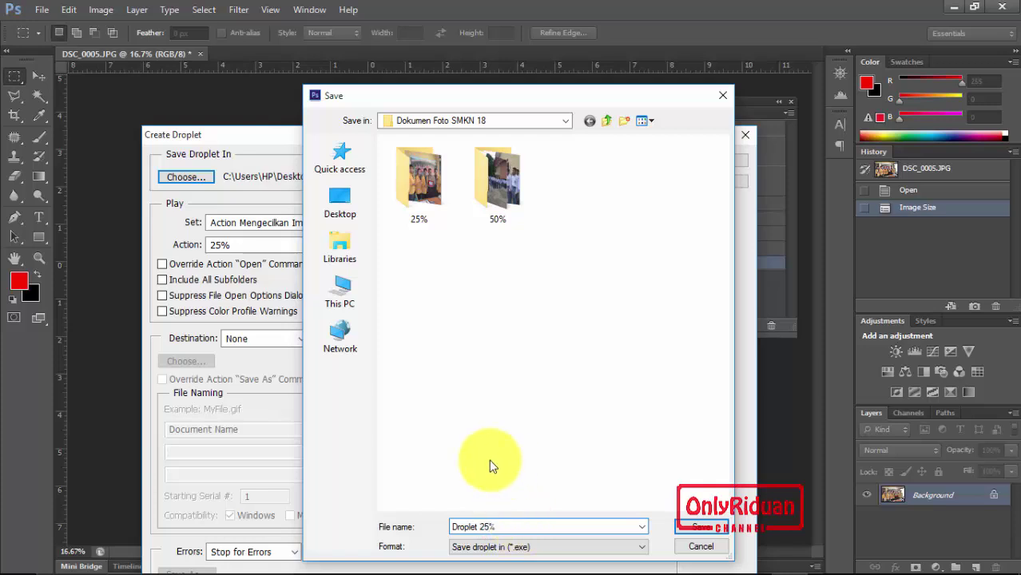
pyautogui.click(350, 209)
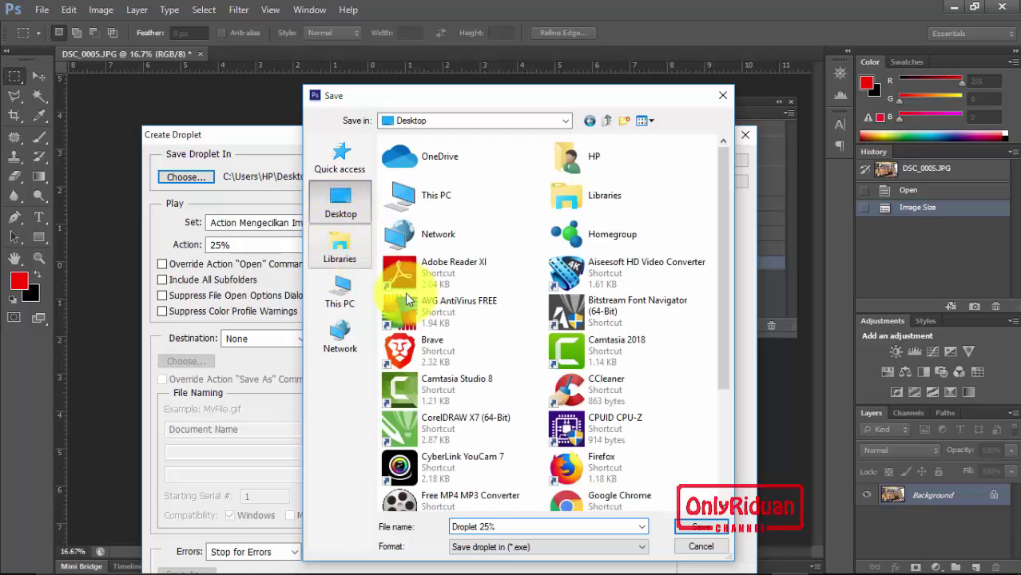
pyautogui.click(699, 529)
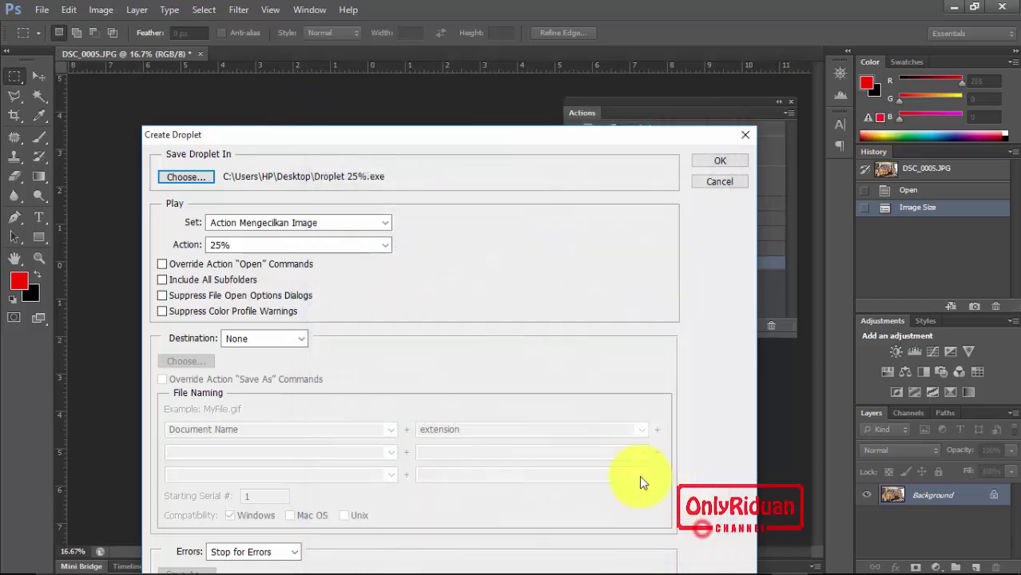
pyautogui.click(722, 162)
pyautogui.click(721, 159)
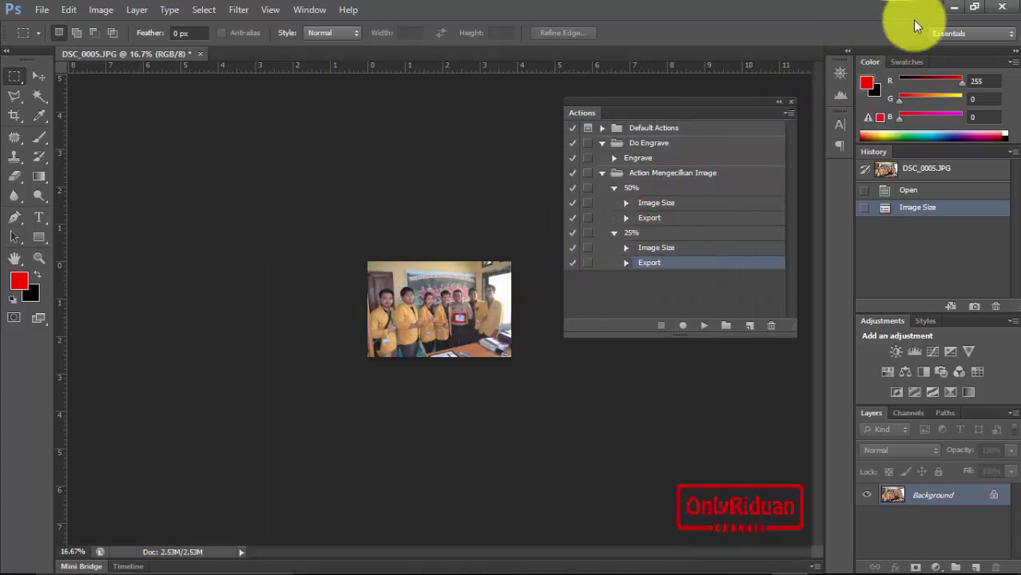
# Minimize Photoshop and place the Droplet 25% icon beneath Droplet 50% on the desktop.
pyautogui.click(956, 8)
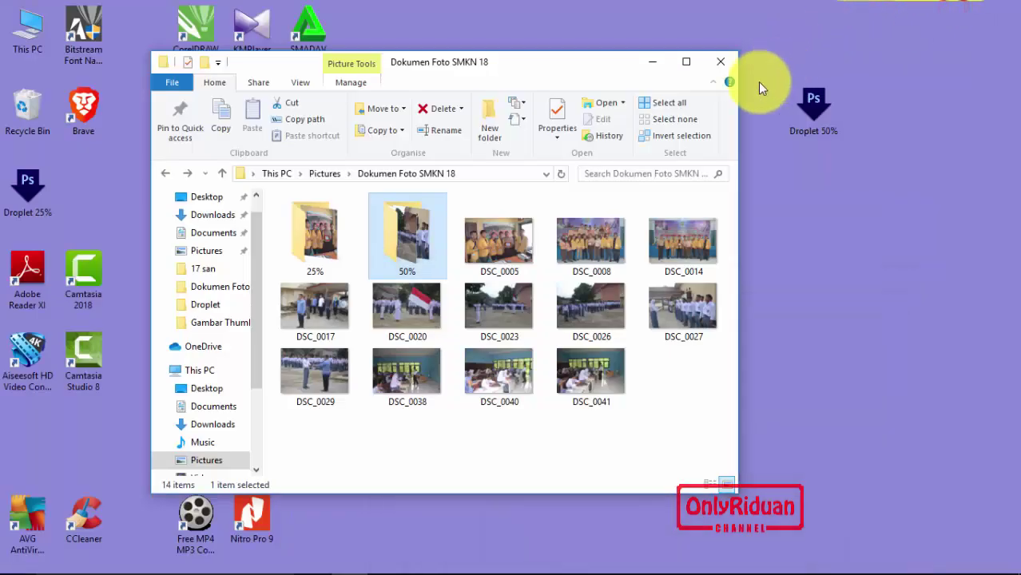
pyautogui.moveTo(591, 71); pyautogui.dragTo(571, 134)
pyautogui.click(28, 209)
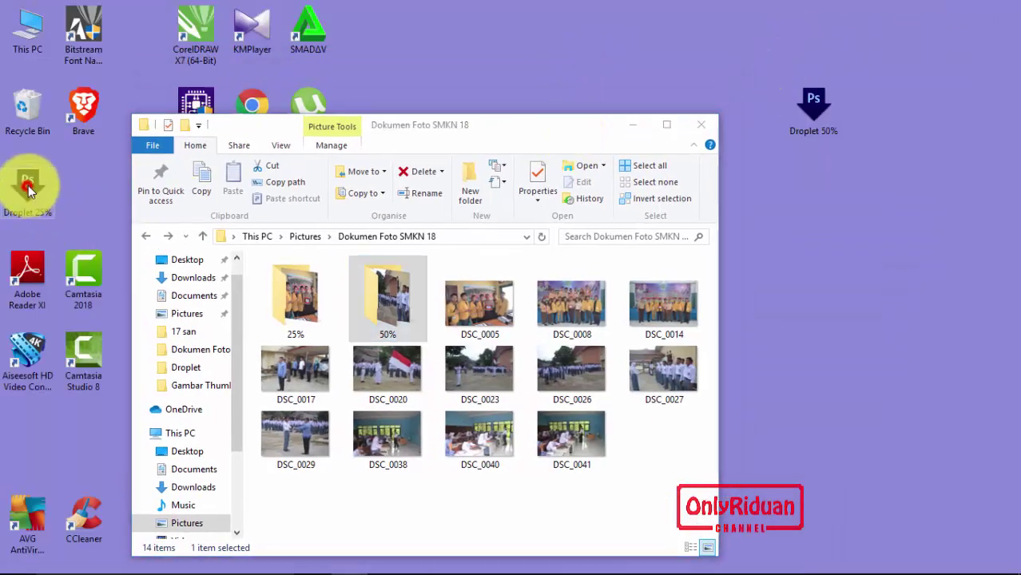
pyautogui.moveTo(312, 210); pyautogui.dragTo(812, 187)
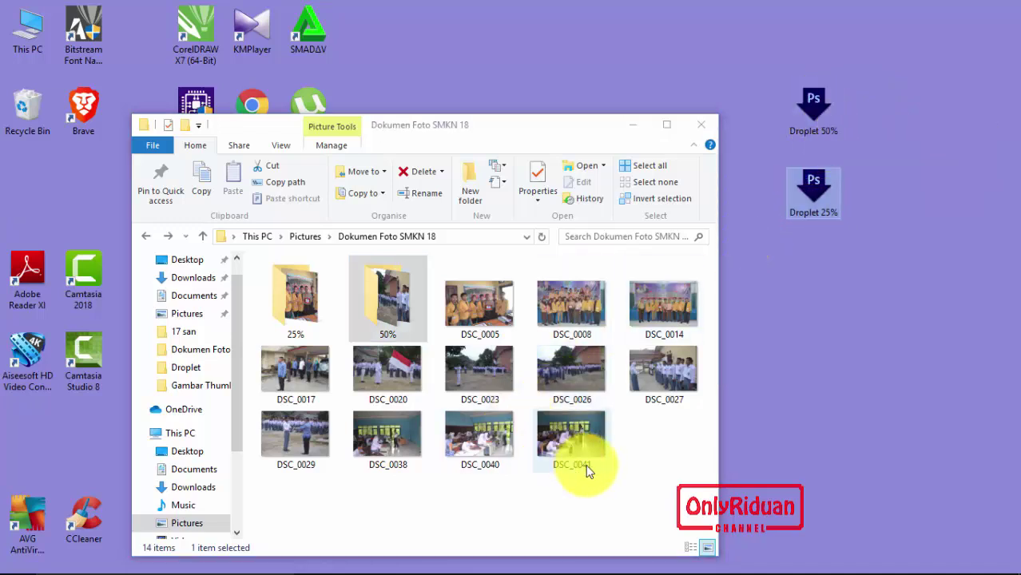
# Drop DSC_0008 onto Droplet 25%, then open the 50% folder.
pyautogui.click(563, 320)
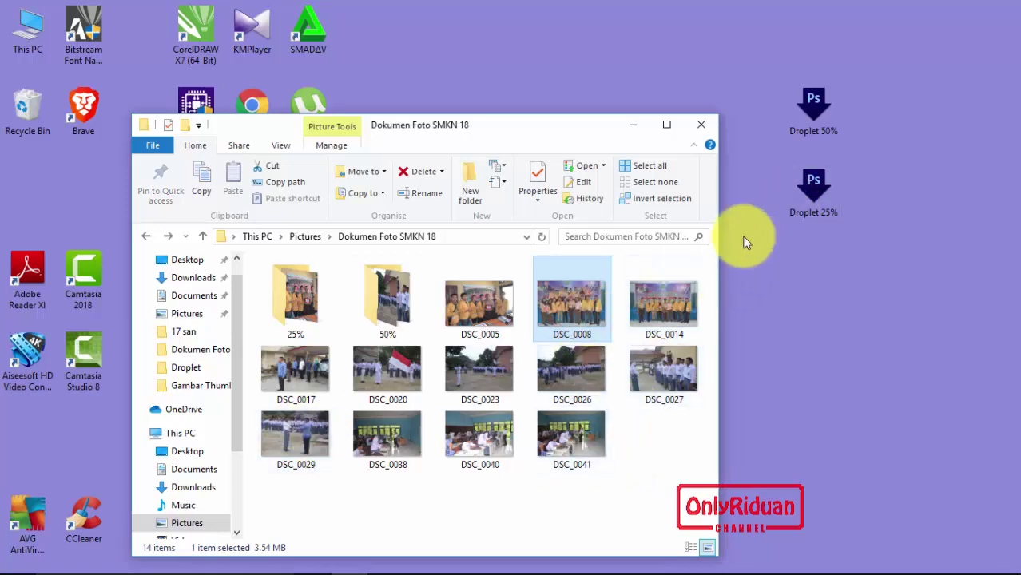
pyautogui.moveTo(572, 309); pyautogui.dragTo(815, 211)
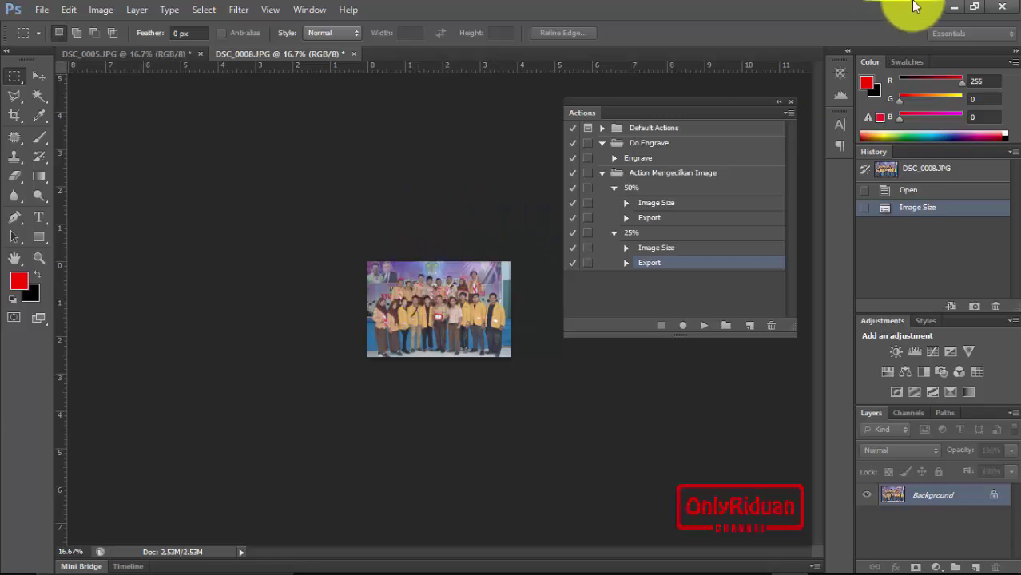
pyautogui.click(954, 7)
pyautogui.moveTo(577, 291); pyautogui.dragTo(816, 210)
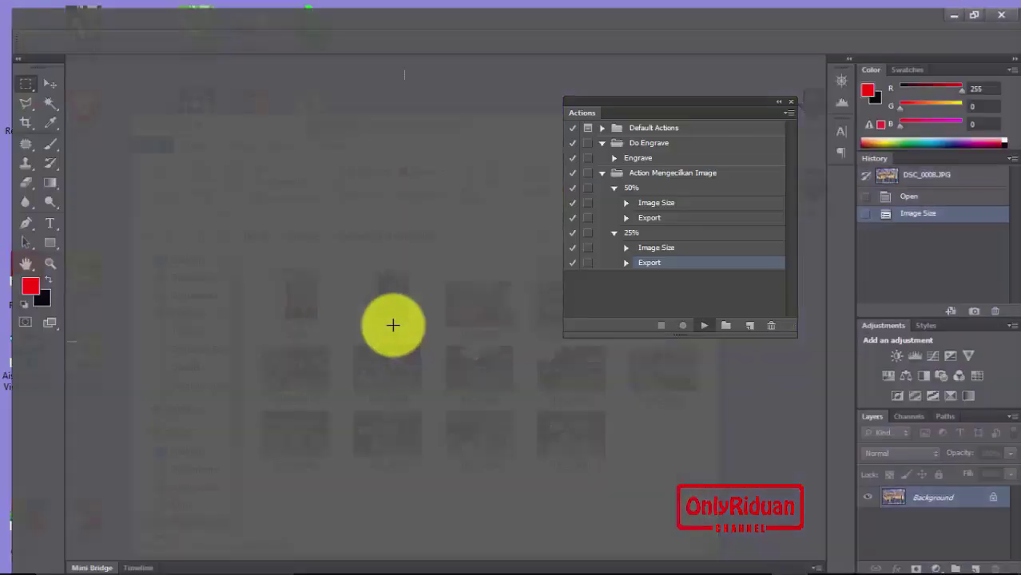
pyautogui.click(954, 6)
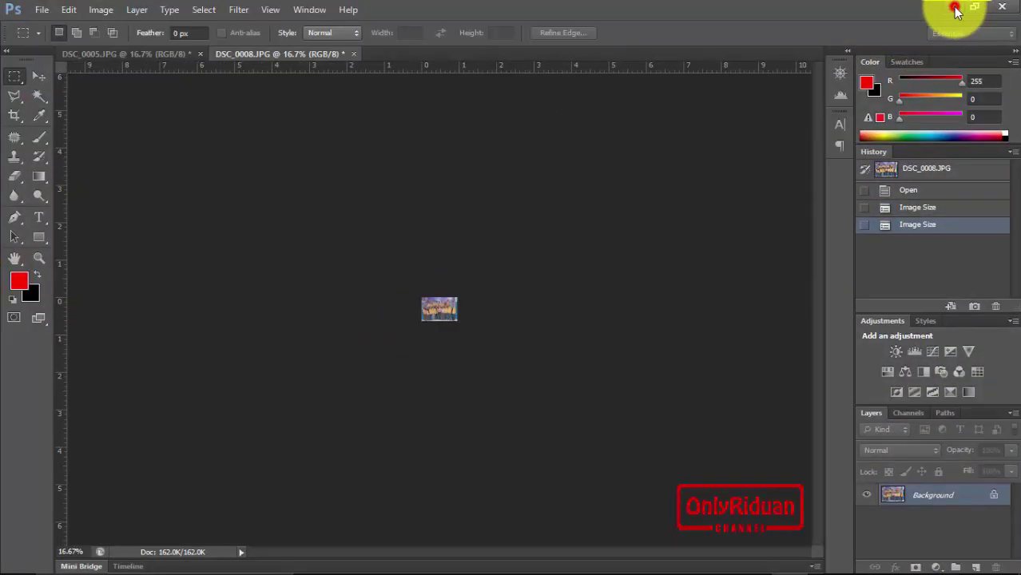
pyautogui.doubleClick(387, 303)
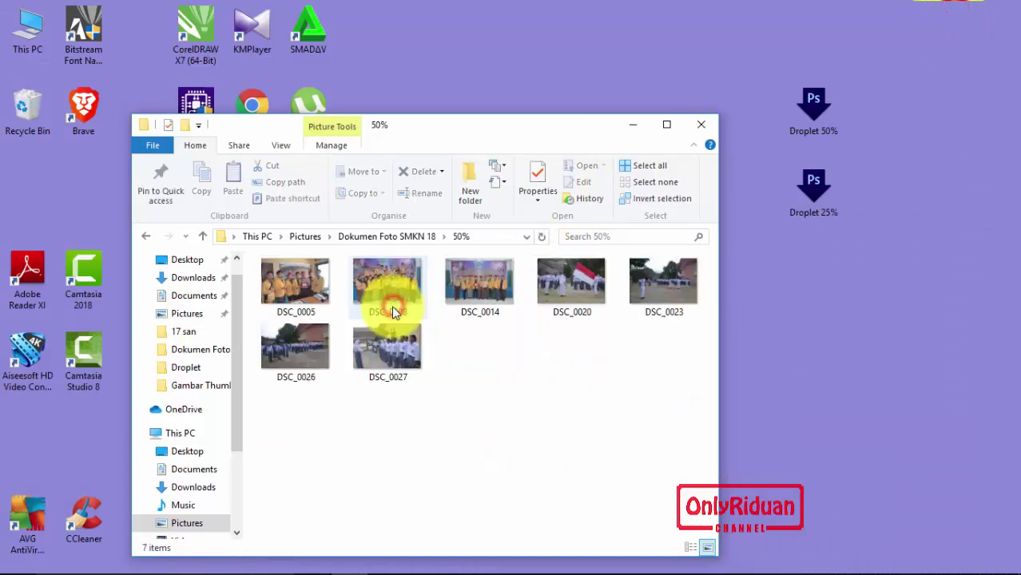
# Check that the 25% folder holds DSC_0005 and DSC_0008, then return to Dokumen Foto SMKN 18.
pyautogui.click(147, 236)
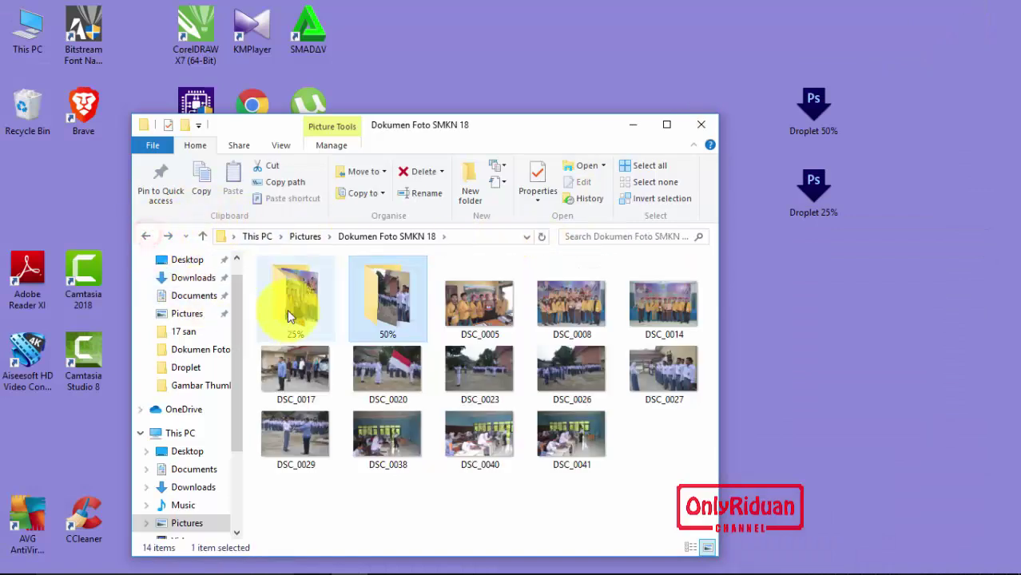
pyautogui.doubleClick(295, 306)
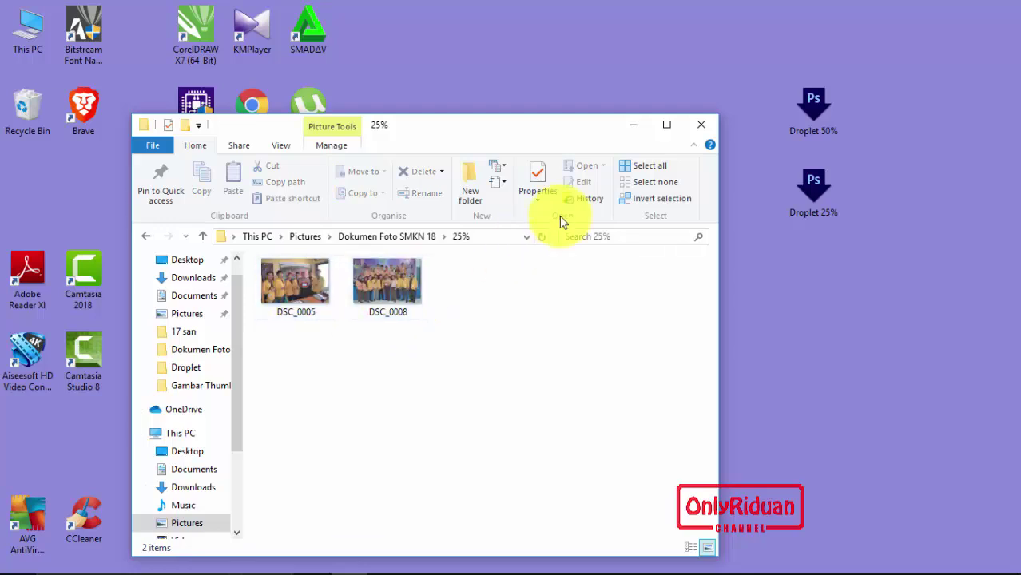
pyautogui.click(636, 126)
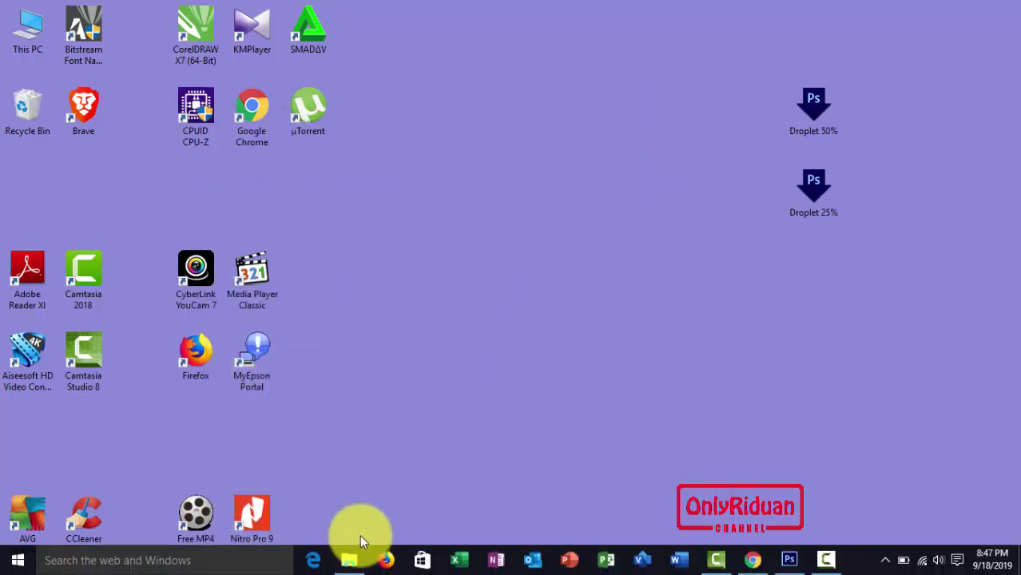
pyautogui.click(362, 548)
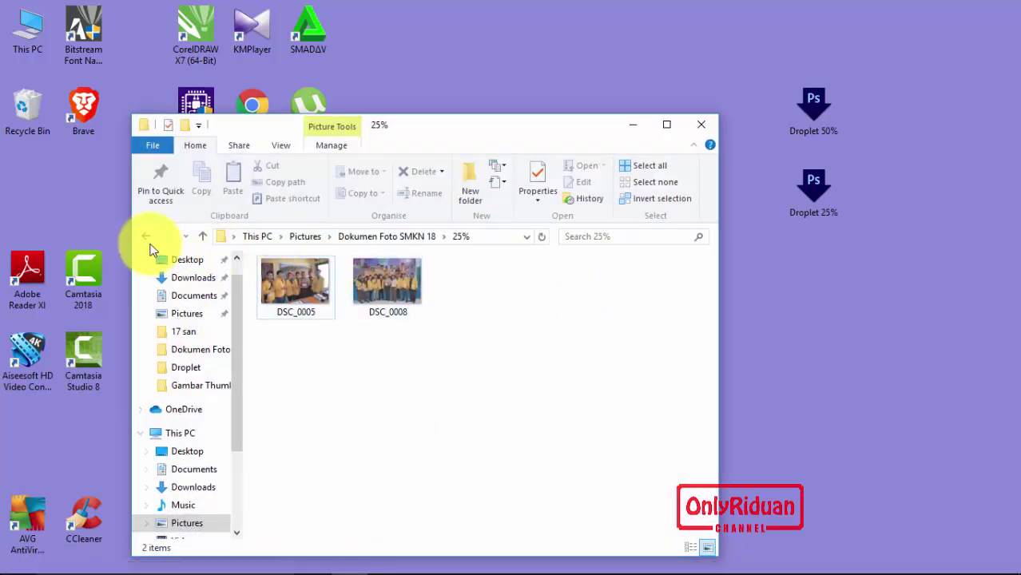
pyautogui.click(147, 239)
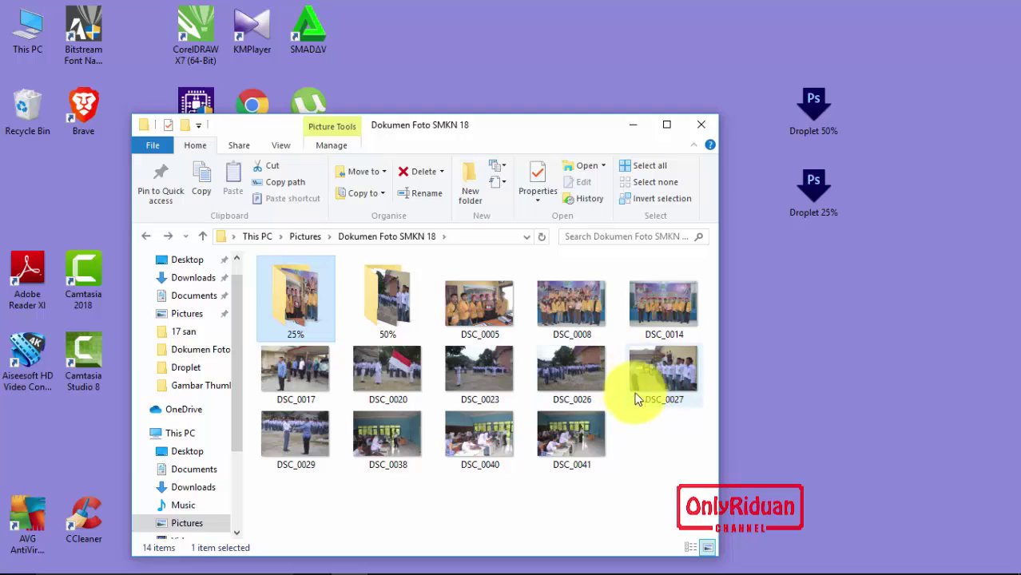
# Run the ten photos DSC_0014 through DSC_0041 through Droplet 25%.
pyautogui.click(663, 306)
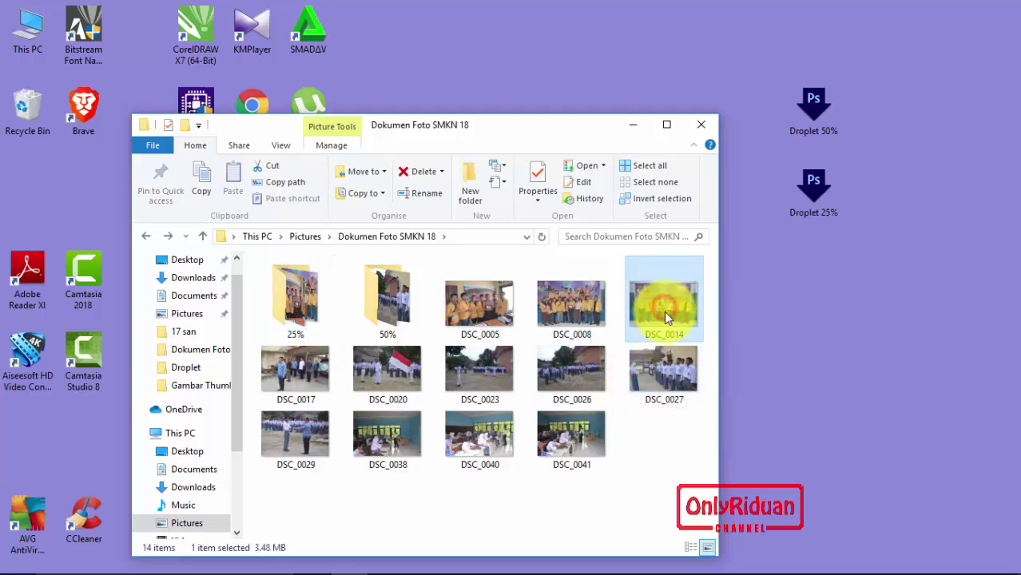
pyautogui.keyDown('ctrl'); pyautogui.click(394, 371); pyautogui.keyUp('ctrl')
pyautogui.keyDown('ctrl'); pyautogui.click(464, 366); pyautogui.keyUp('ctrl')
pyautogui.keyDown('ctrl'); pyautogui.click(576, 369); pyautogui.keyUp('ctrl')
pyautogui.keyDown('ctrl'); pyautogui.click(662, 369); pyautogui.keyUp('ctrl')
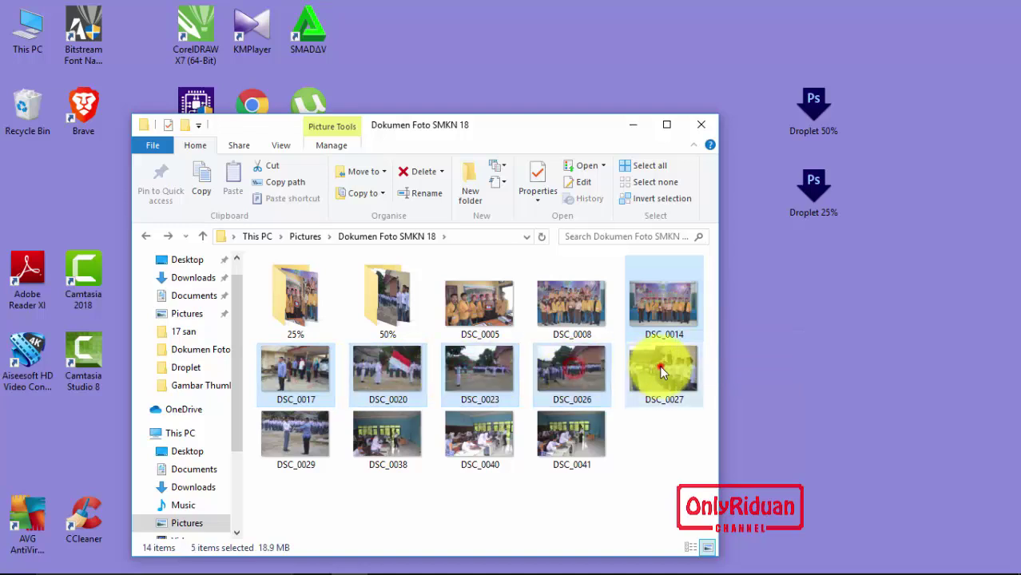
pyautogui.keyDown('ctrl'); pyautogui.click(278, 430); pyautogui.keyUp('ctrl')
pyautogui.keyDown('ctrl'); pyautogui.click(379, 428); pyautogui.keyUp('ctrl')
pyautogui.keyDown('ctrl'); pyautogui.click(480, 430); pyautogui.keyUp('ctrl')
pyautogui.keyDown('ctrl'); pyautogui.click(567, 432); pyautogui.keyUp('ctrl')
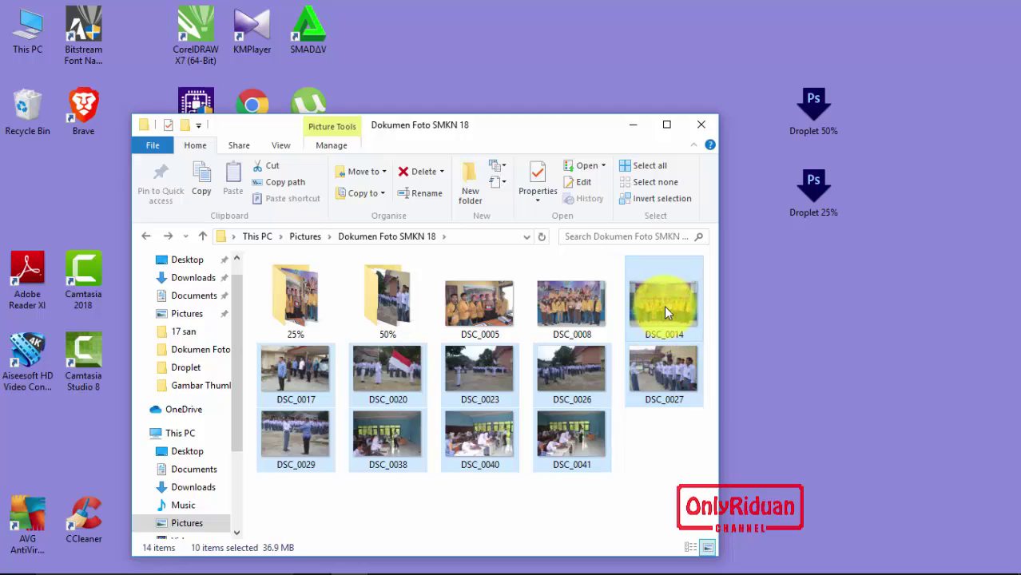
pyautogui.moveTo(664, 305)
pyautogui.mouseDown()
pyautogui.moveTo(723, 286)
pyautogui.moveTo(815, 208)
pyautogui.mouseUp()
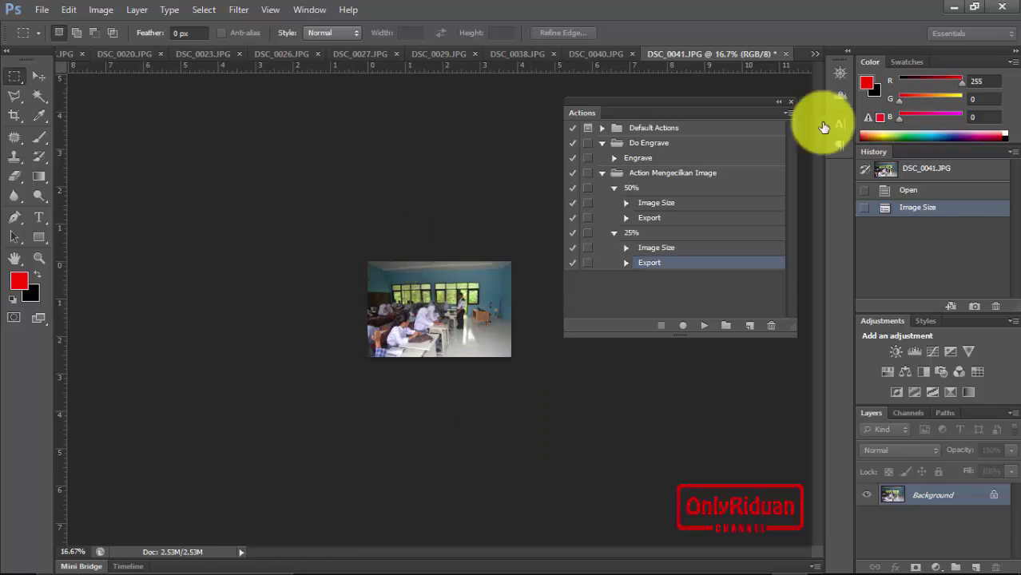
pyautogui.click(955, 11)
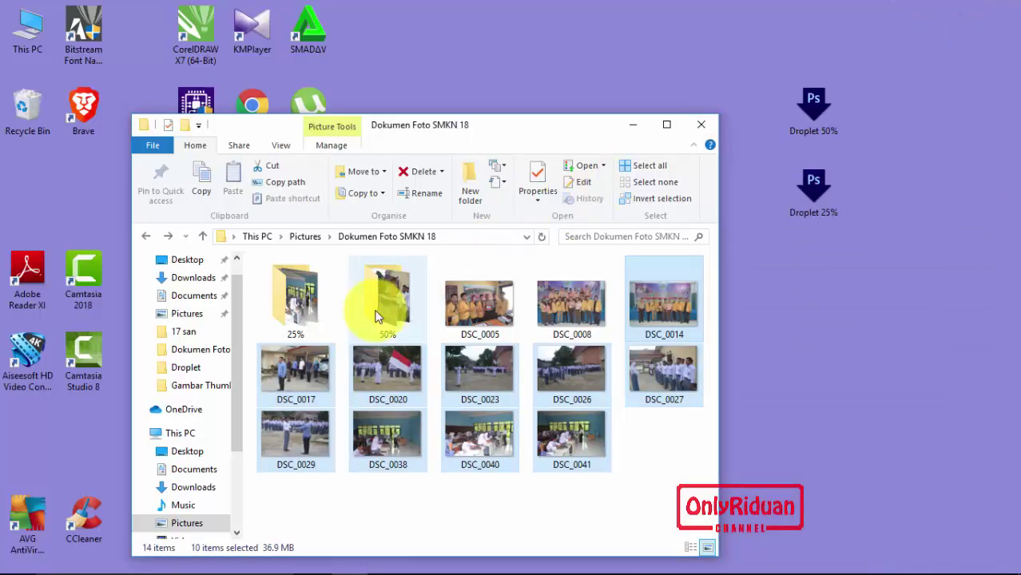
# Open the 25% folder to view the 12 resized photos.
pyautogui.doubleClick(293, 319)
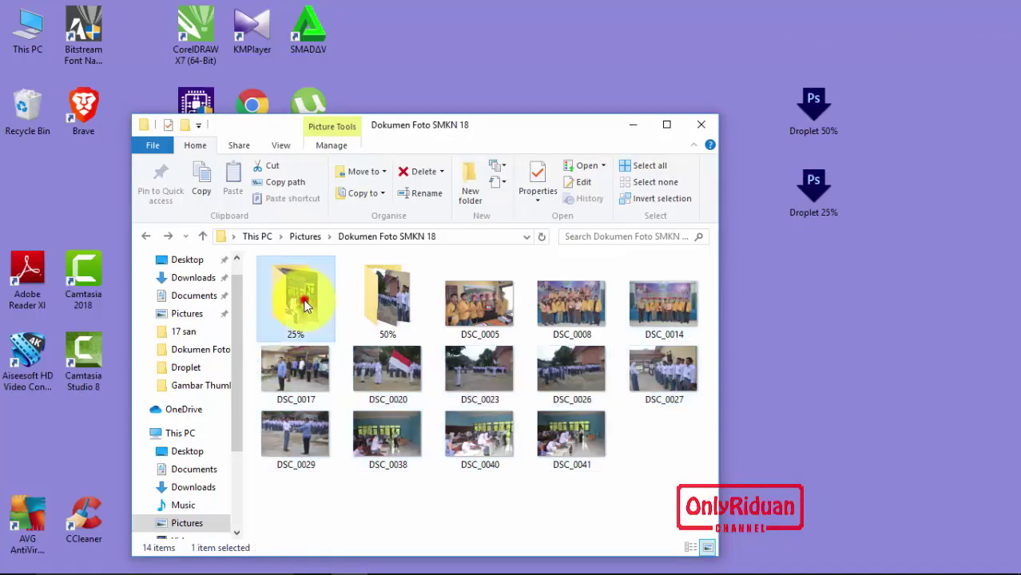